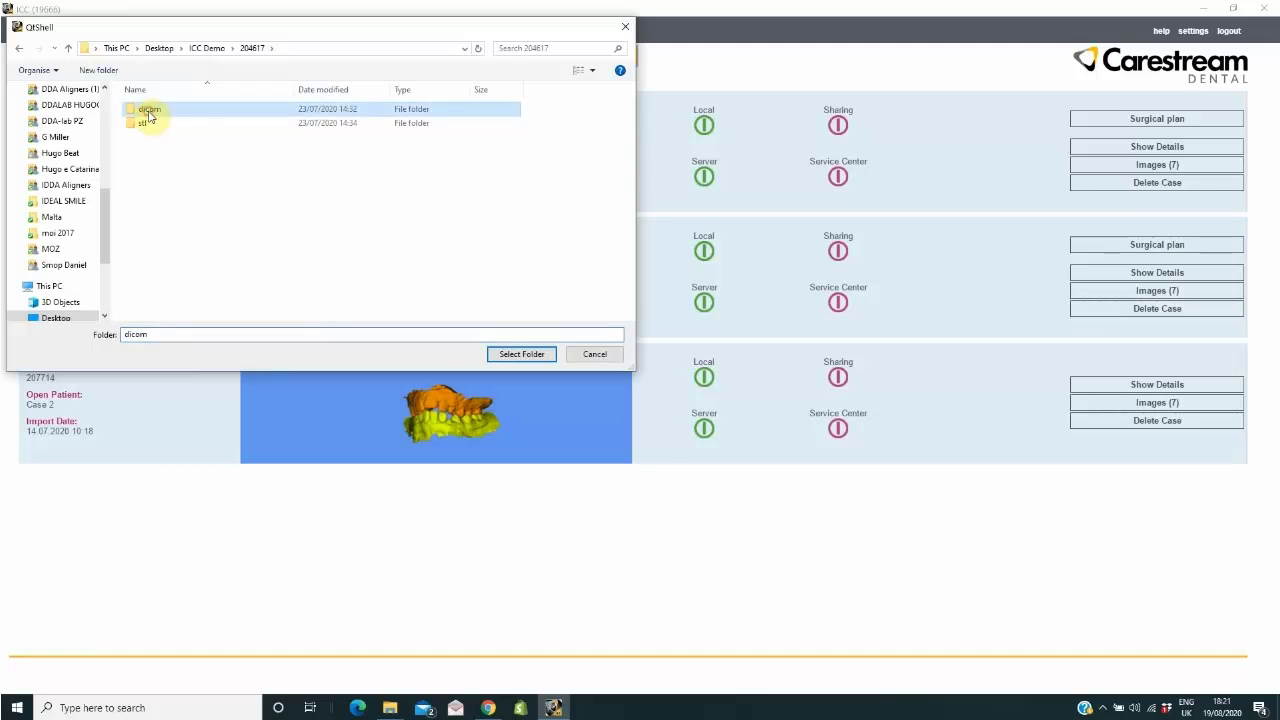
Step: Select the dicom folder inside Desktop > ICC Demo > 204617 as the CBCT scan source
click(521, 354)
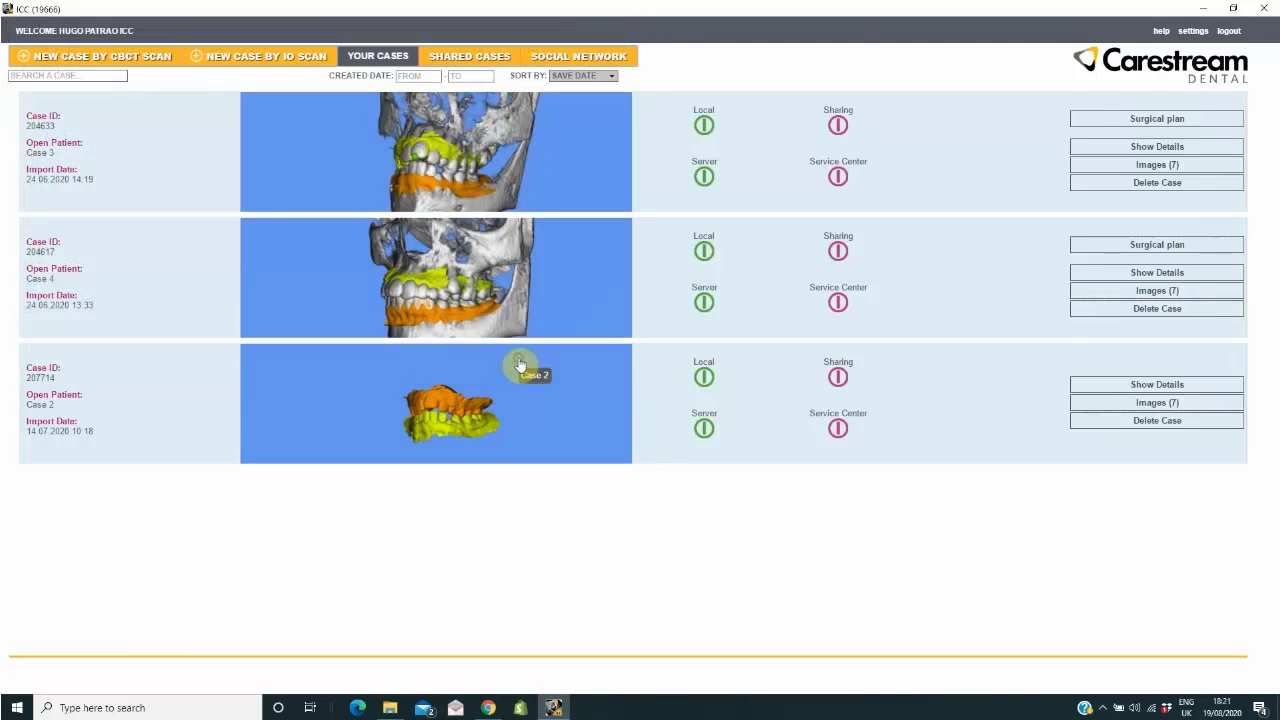
Step: Dismiss the beta notice, save the scan as a new identified case and download it locally
click(772, 366)
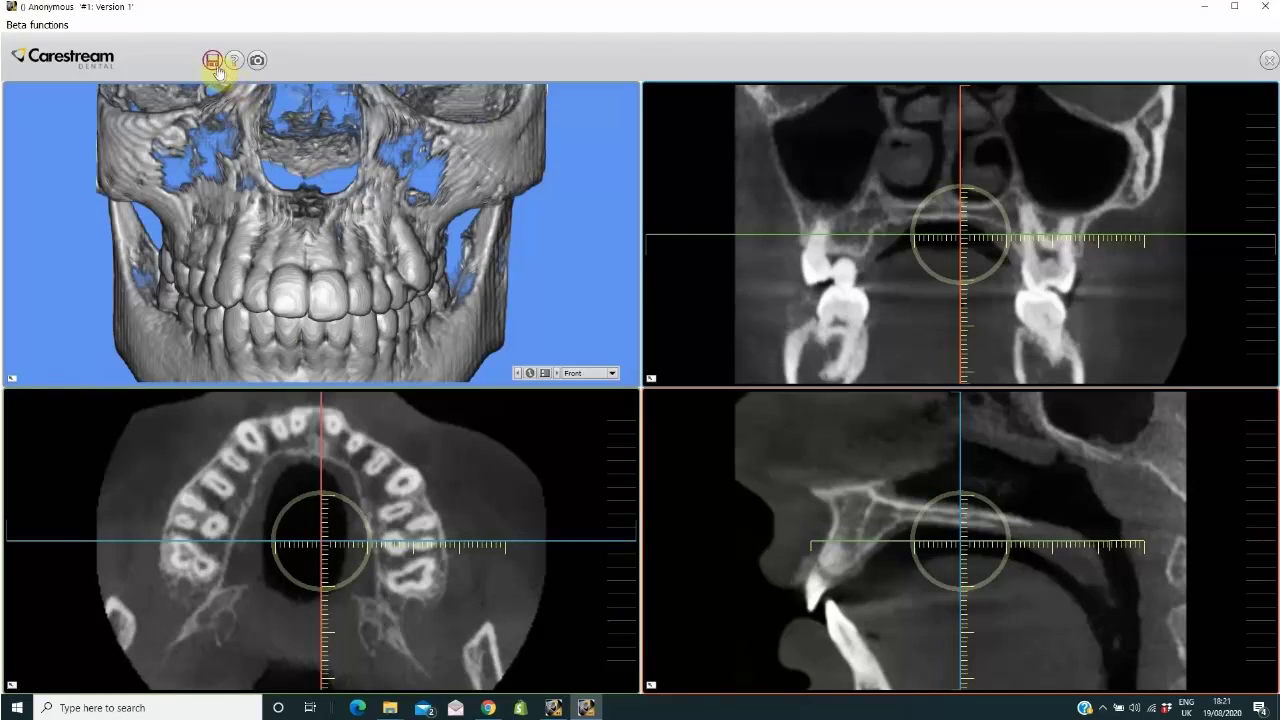
drag(217, 180, 340, 220)
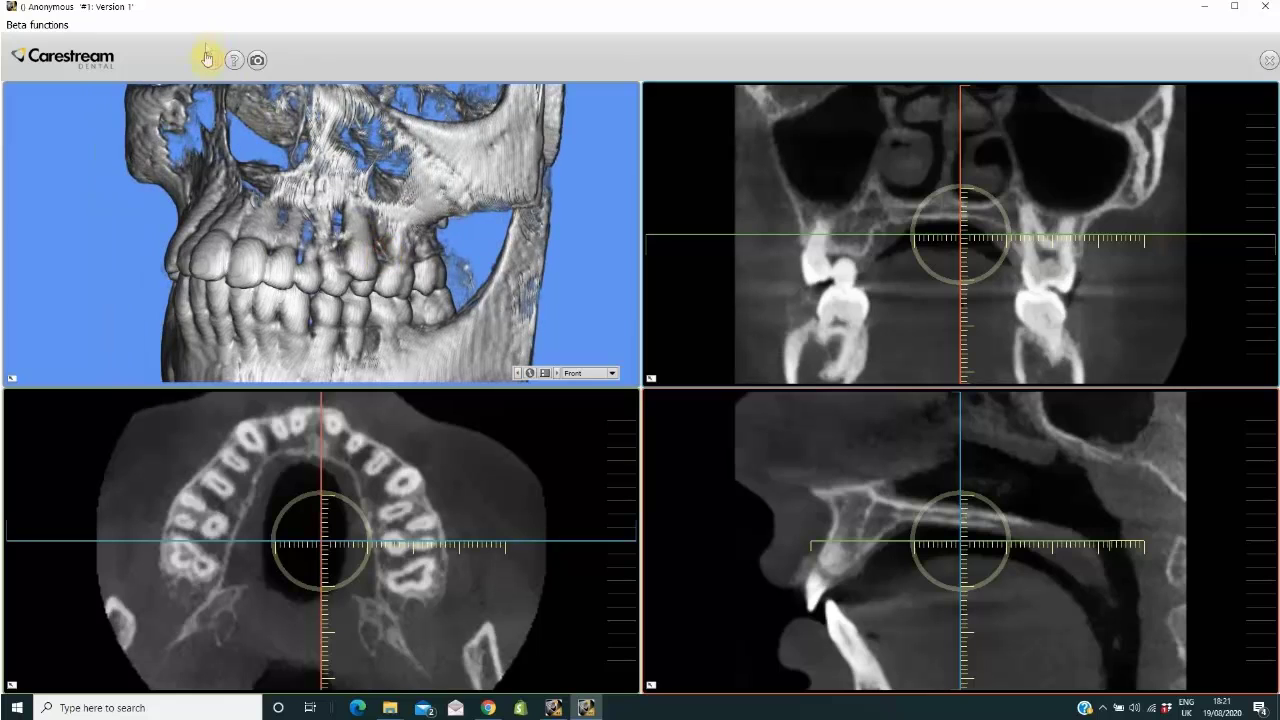
click(211, 65)
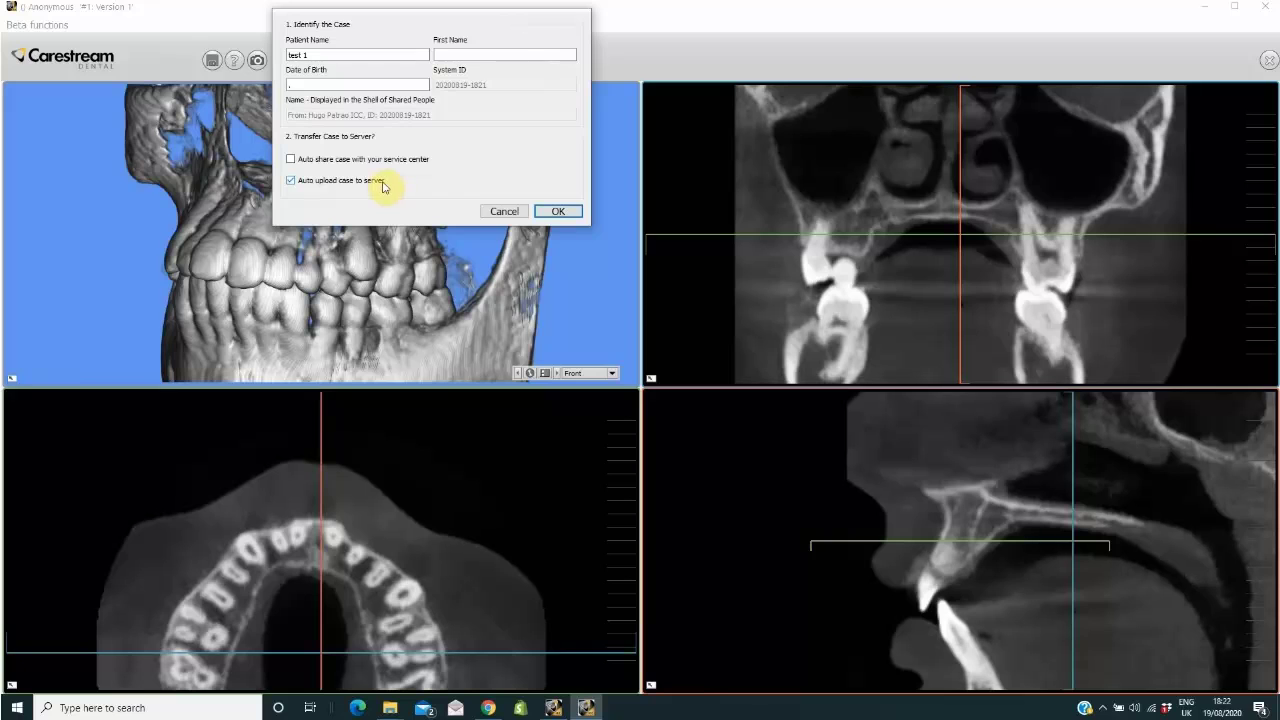
click(554, 211)
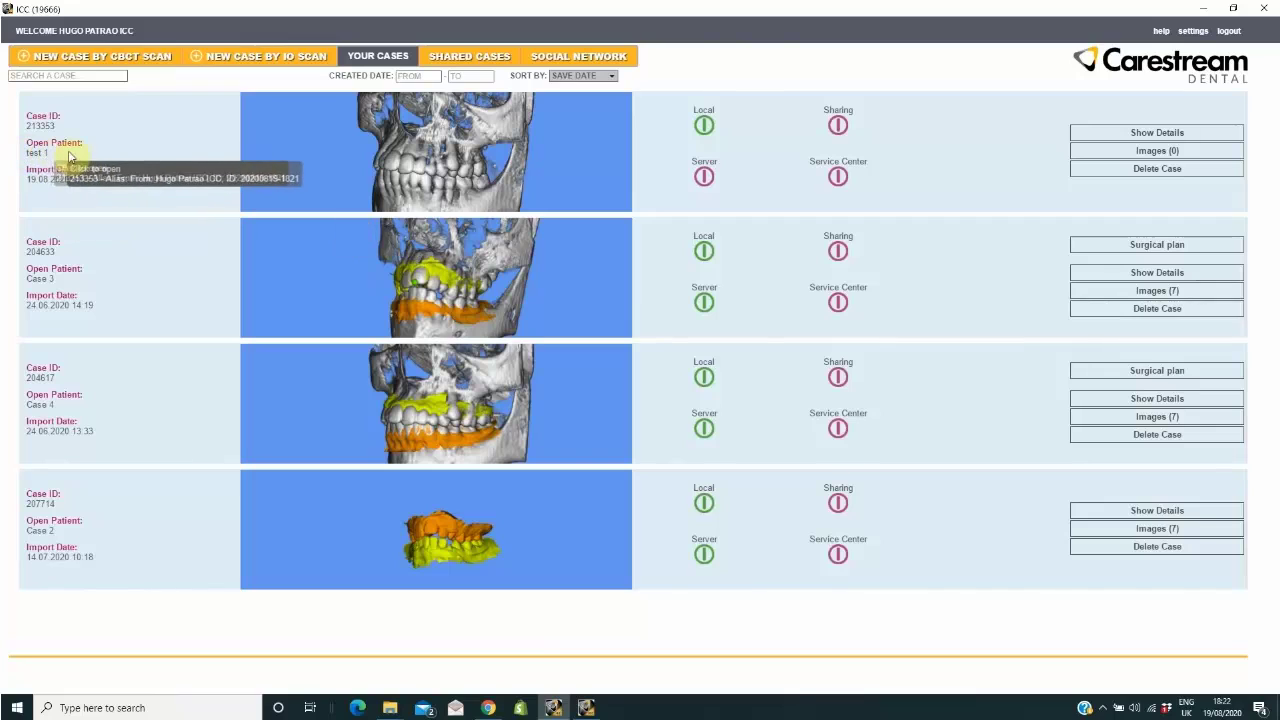
click(705, 124)
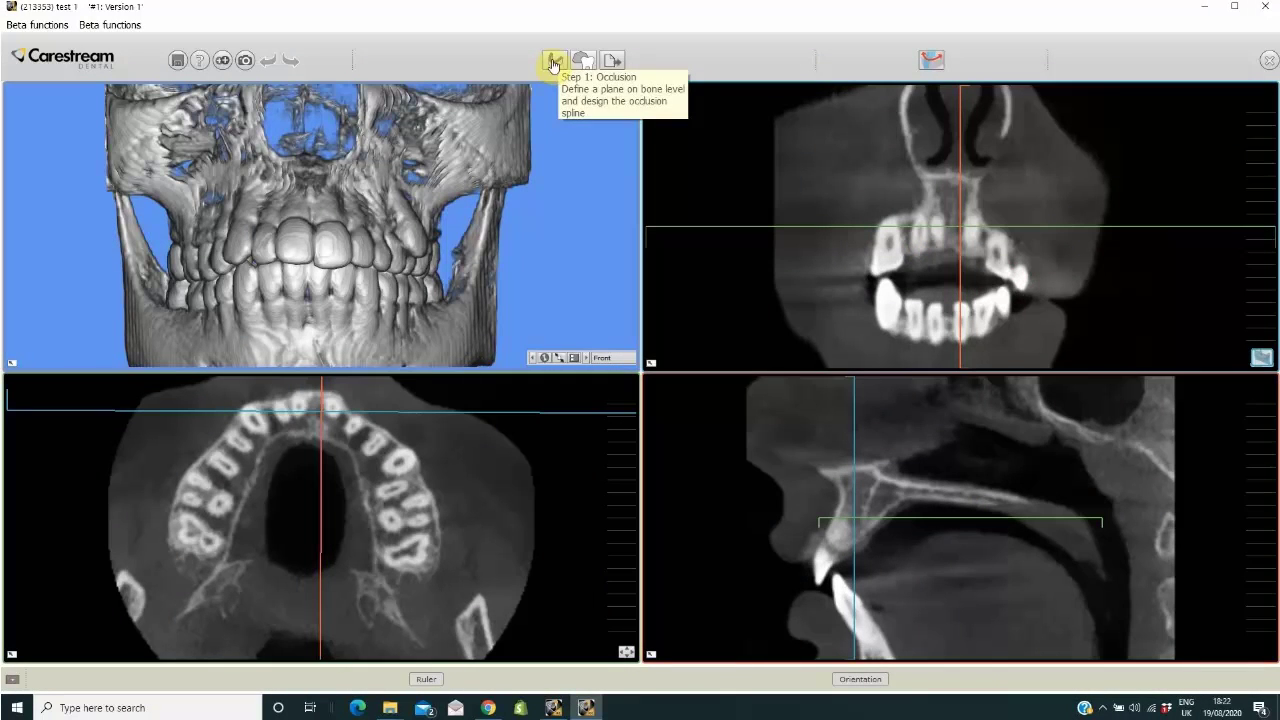
Step: Start Step 1: Occlusion, lower the sagittal reference plane and move the spline onto the arch
click(553, 62)
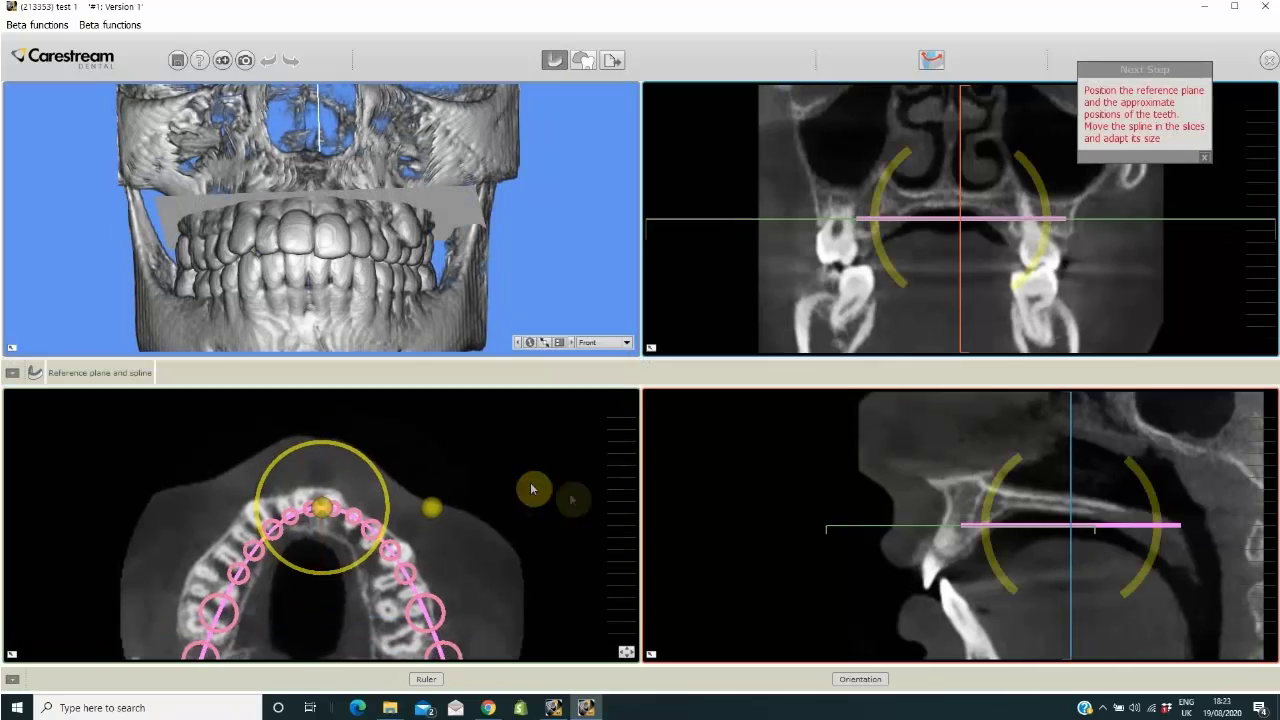
drag(1060, 531, 1049, 624)
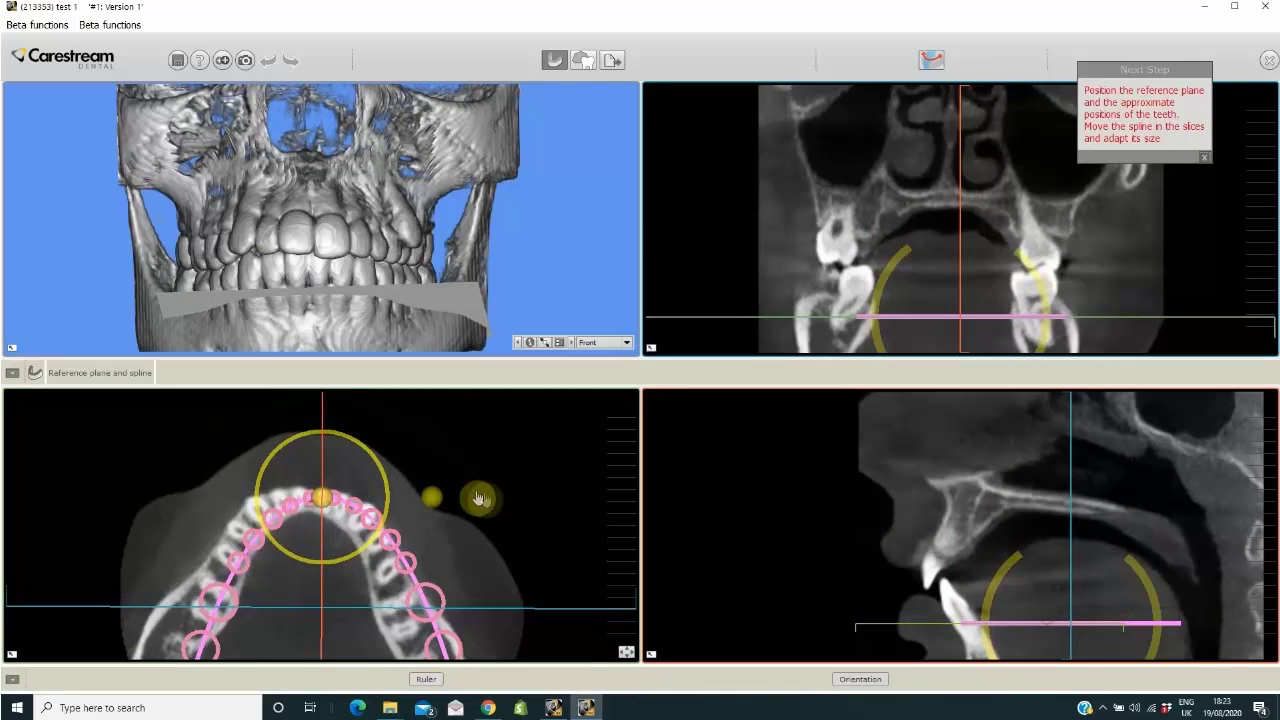
drag(530, 505, 541, 477)
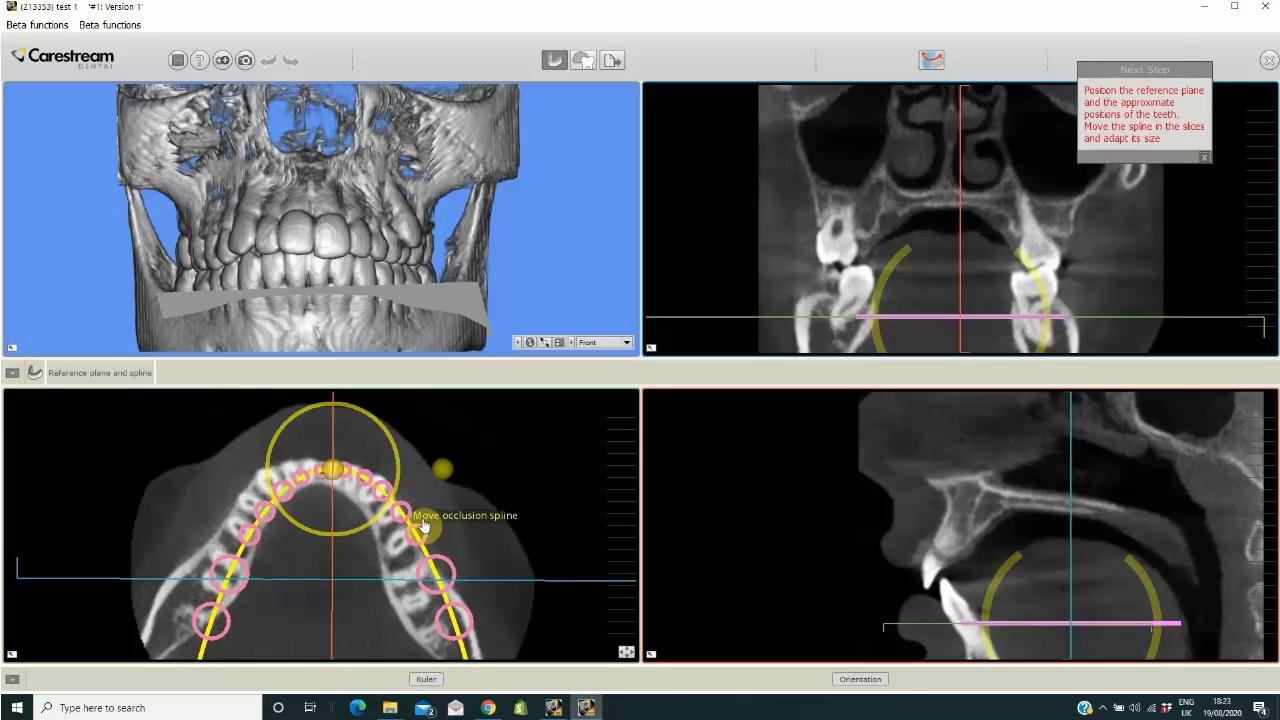
drag(422, 526, 403, 527)
drag(515, 521, 519, 480)
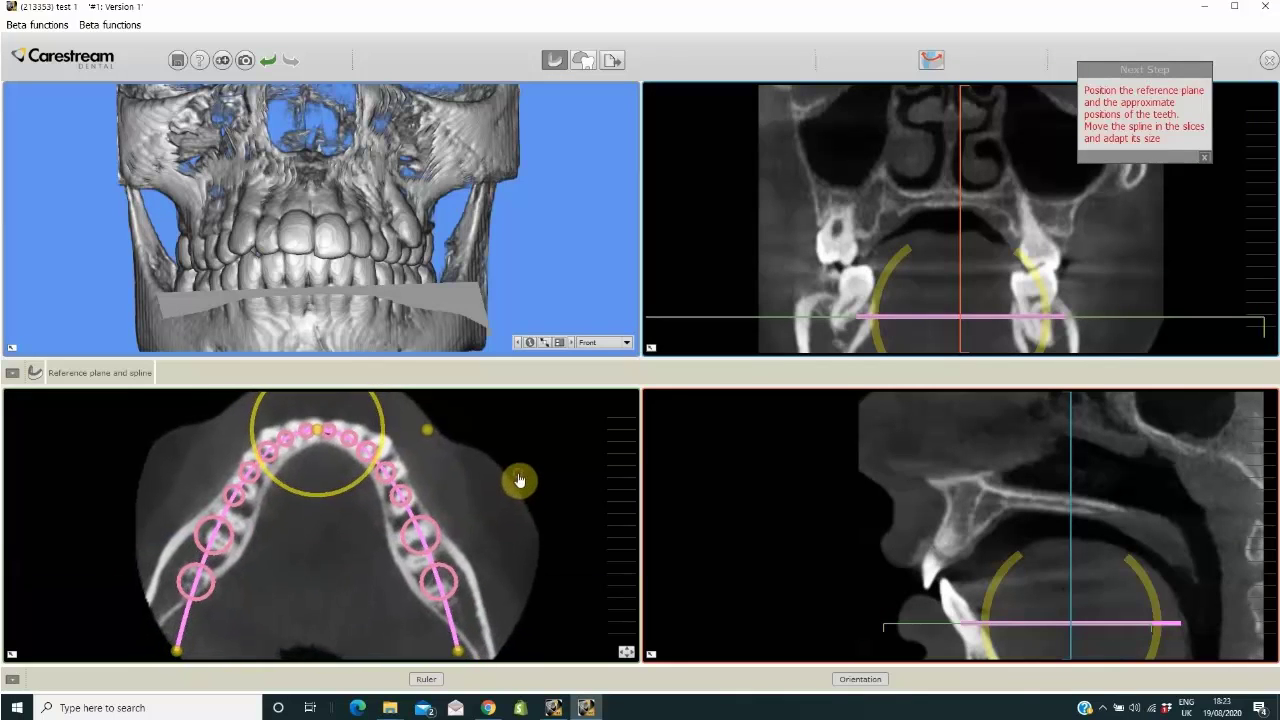
scroll(491, 497, down, 2)
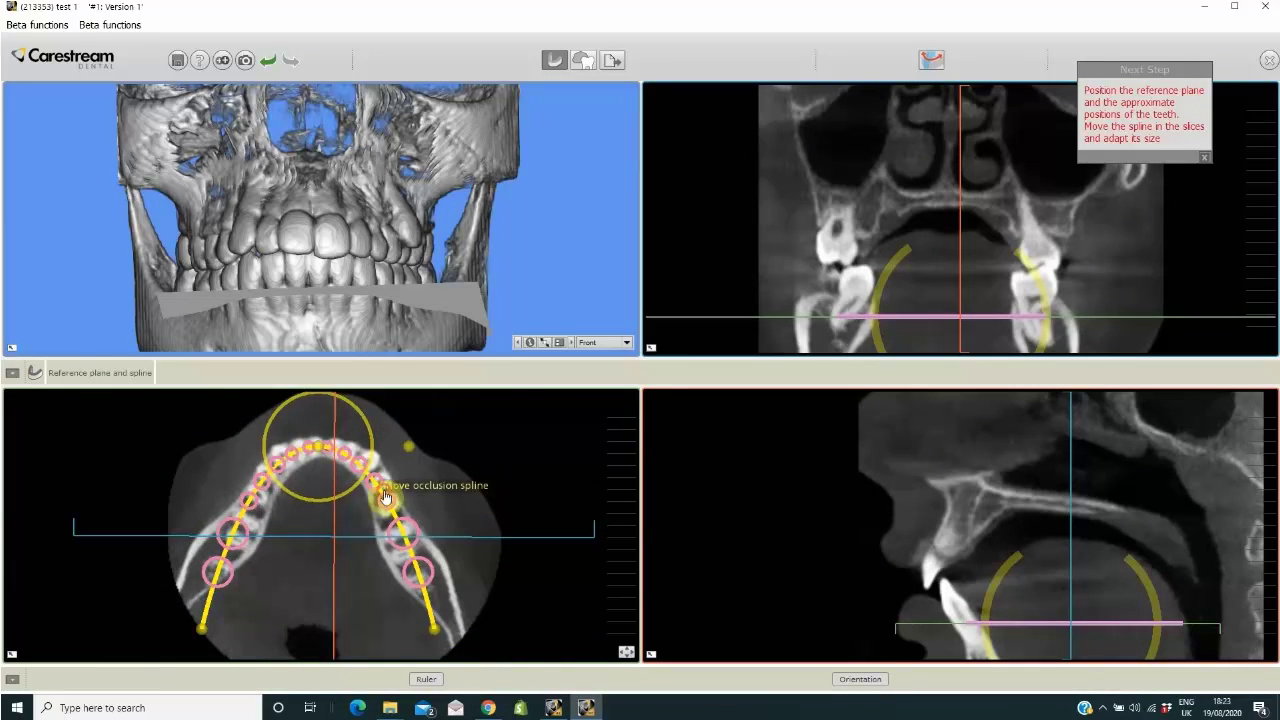
Step: Edit the spline's points so its ends follow the dental arch in the axial slice
click(385, 497)
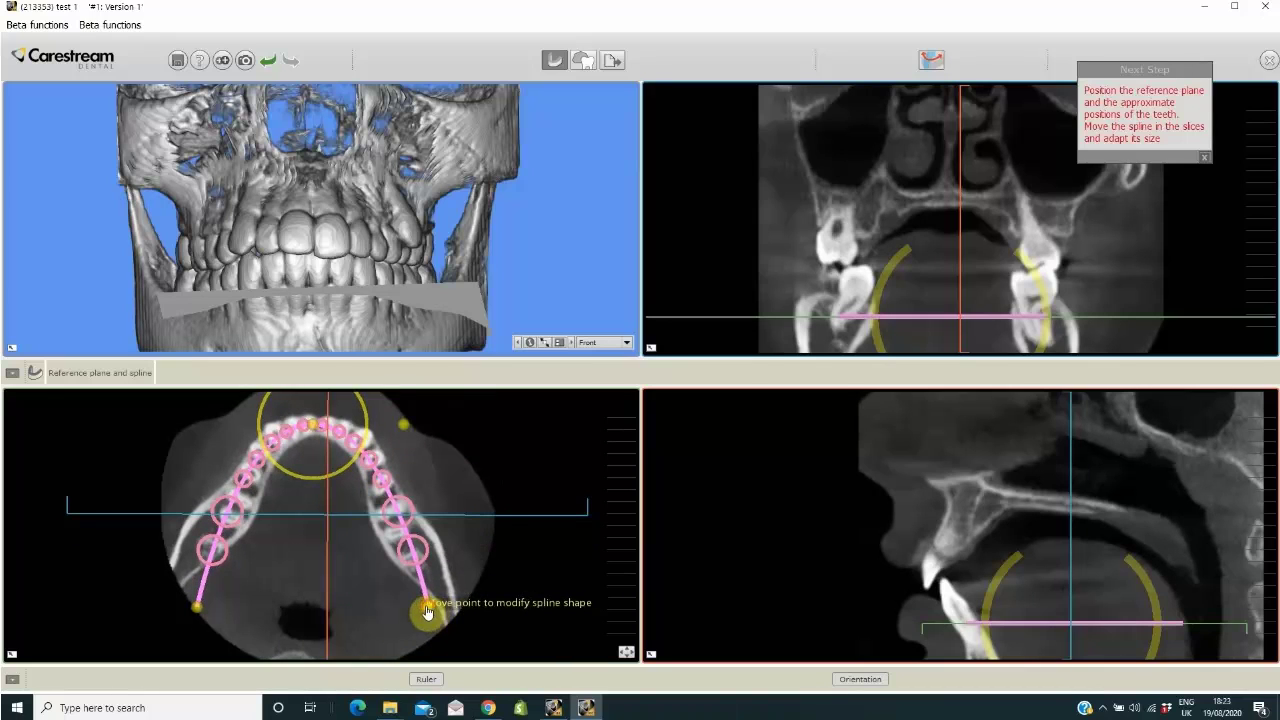
drag(427, 612, 412, 591)
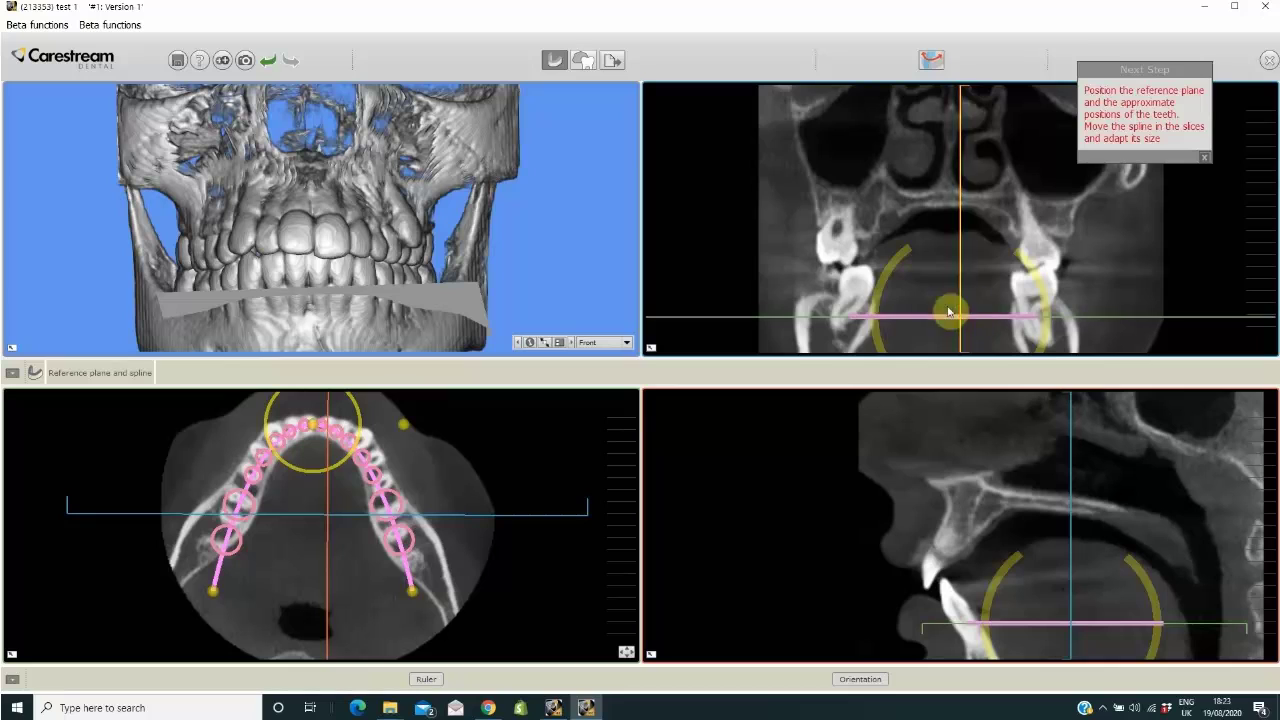
drag(509, 457, 503, 475)
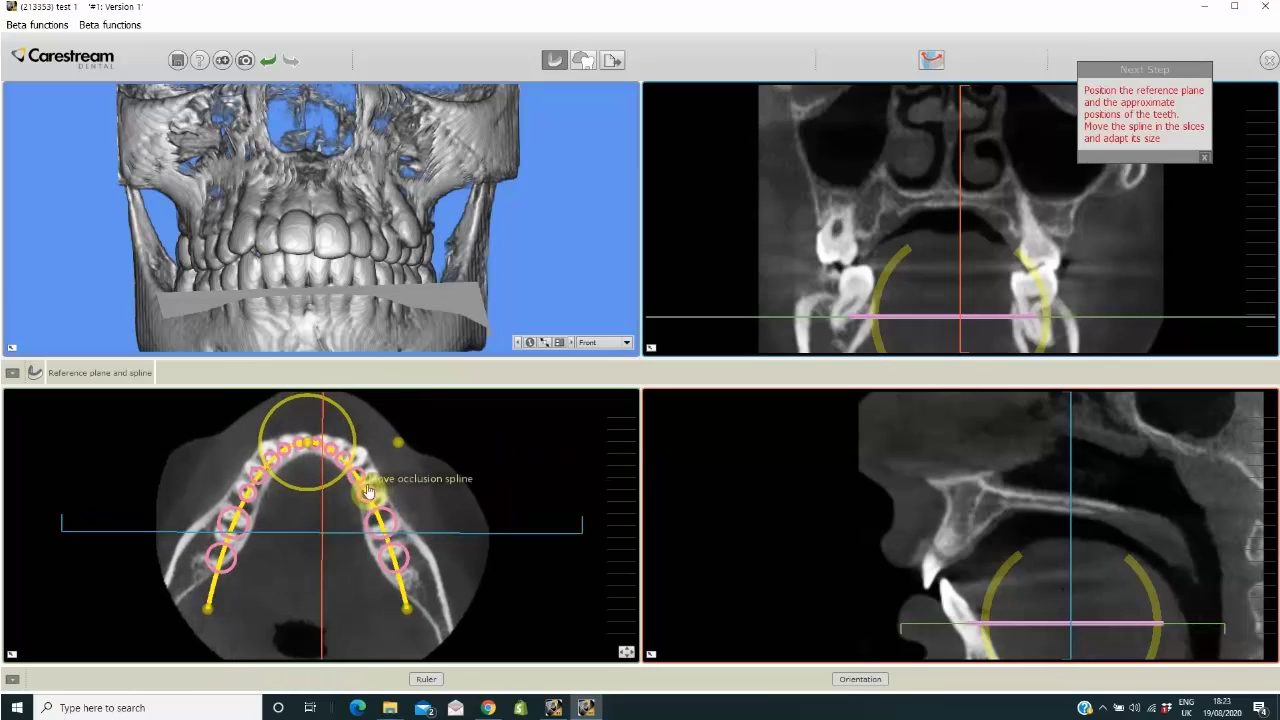
drag(365, 493, 367, 493)
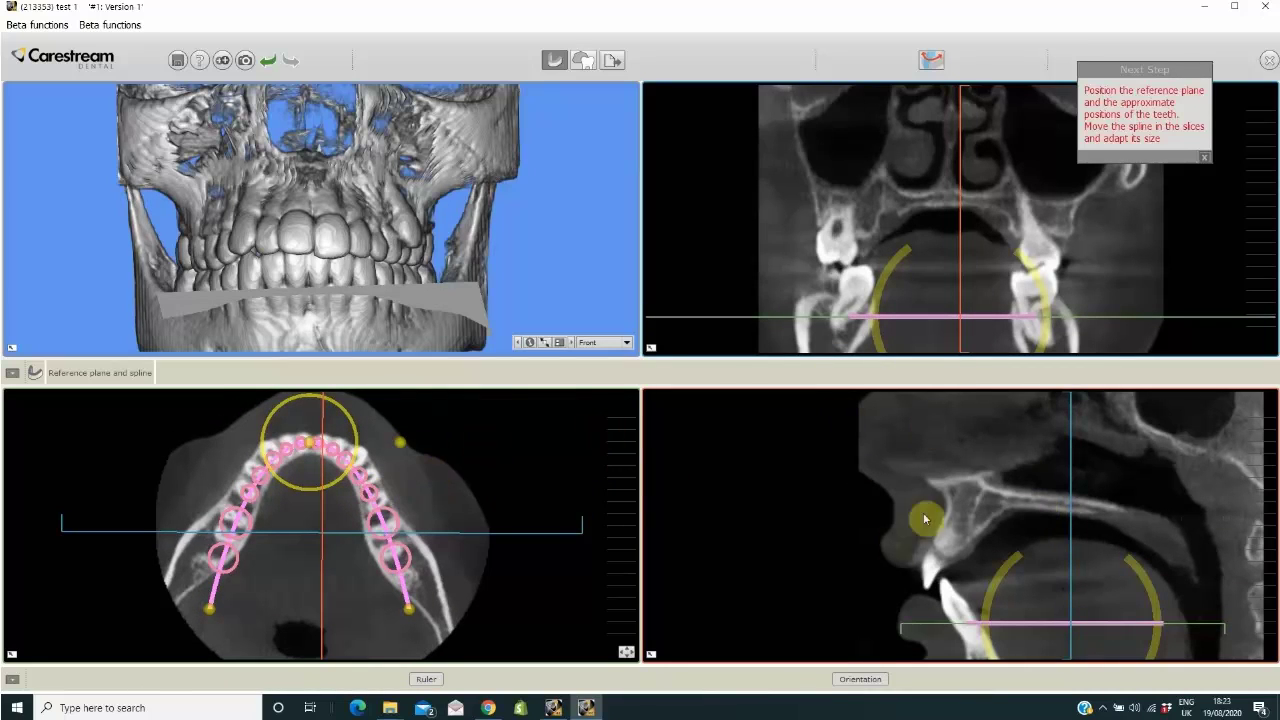
drag(790, 495, 710, 490)
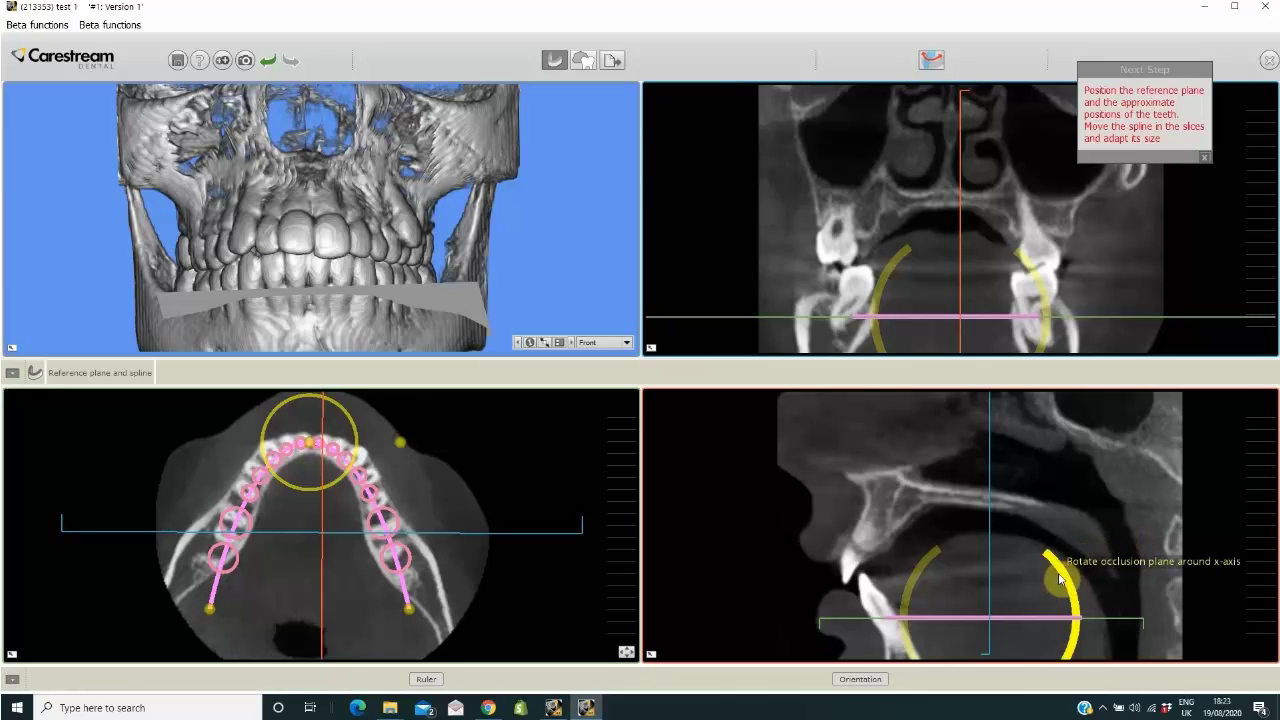
Step: Adjust the Bone Level and Window sliders to brighten the slices and tune contrast
click(1105, 540)
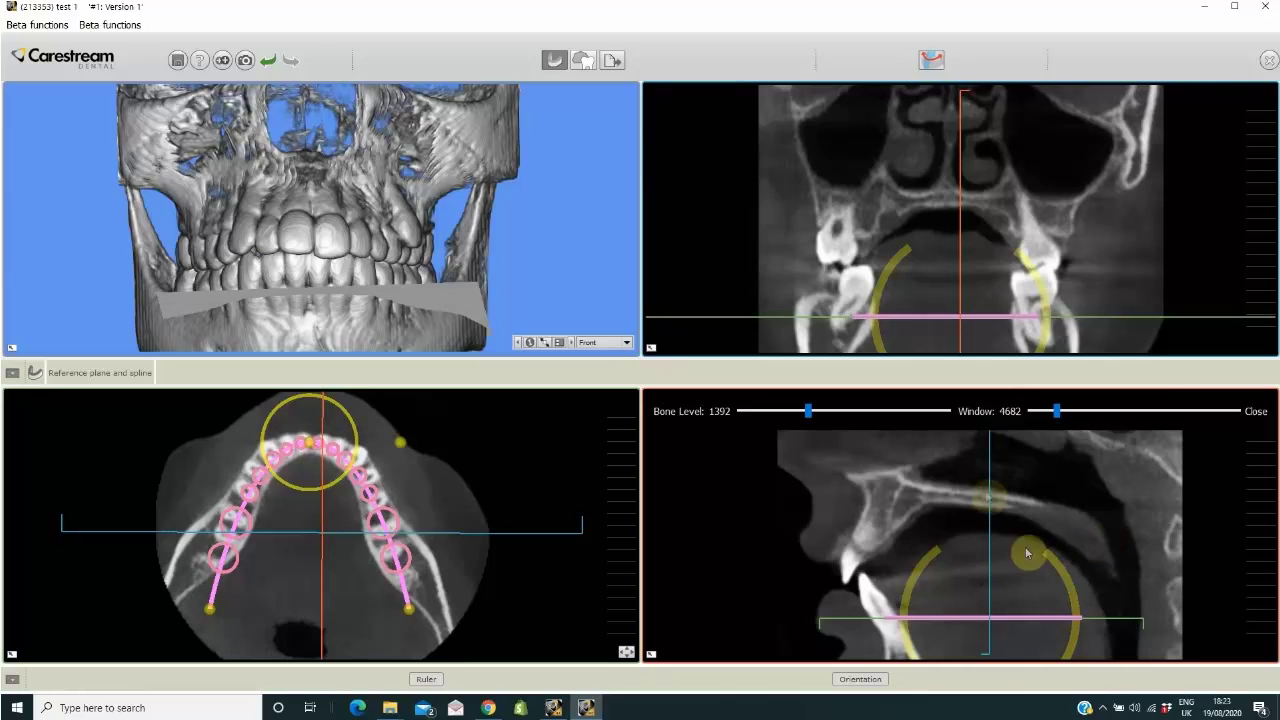
drag(808, 412, 800, 414)
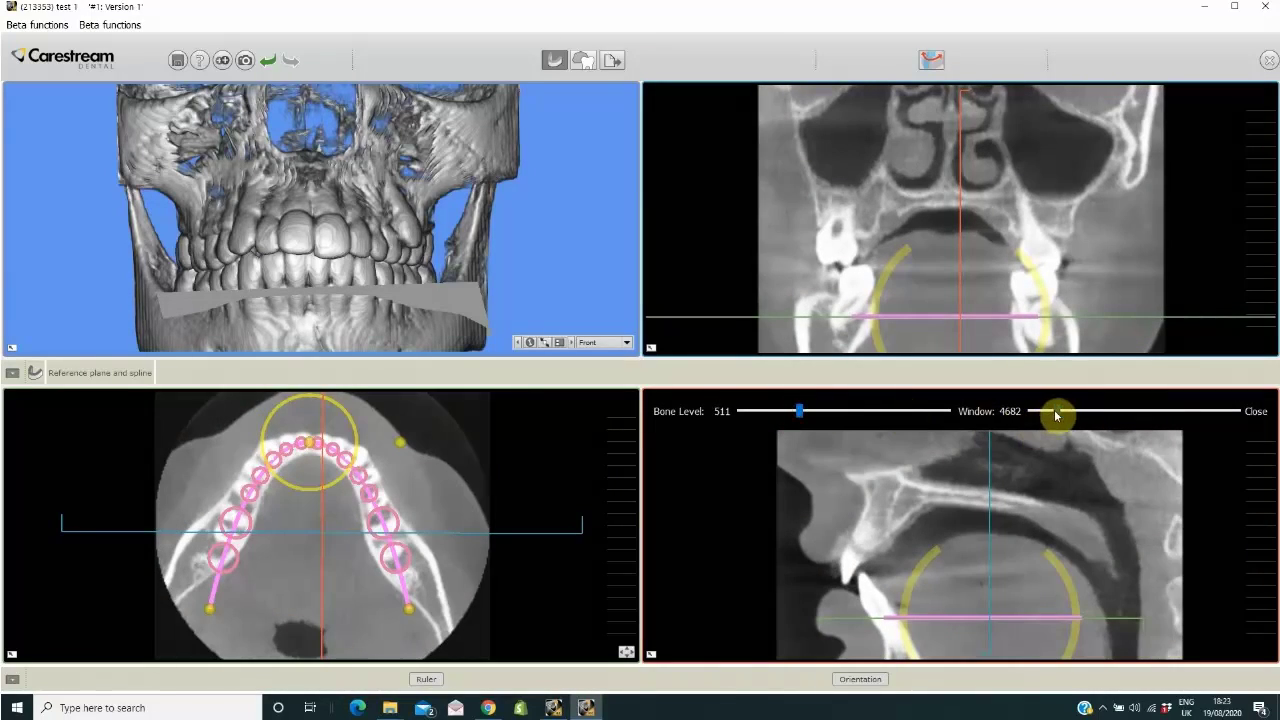
mouse_move(1057, 412)
mouse_down()
mouse_move(1067, 415)
mouse_move(1055, 415)
mouse_up()
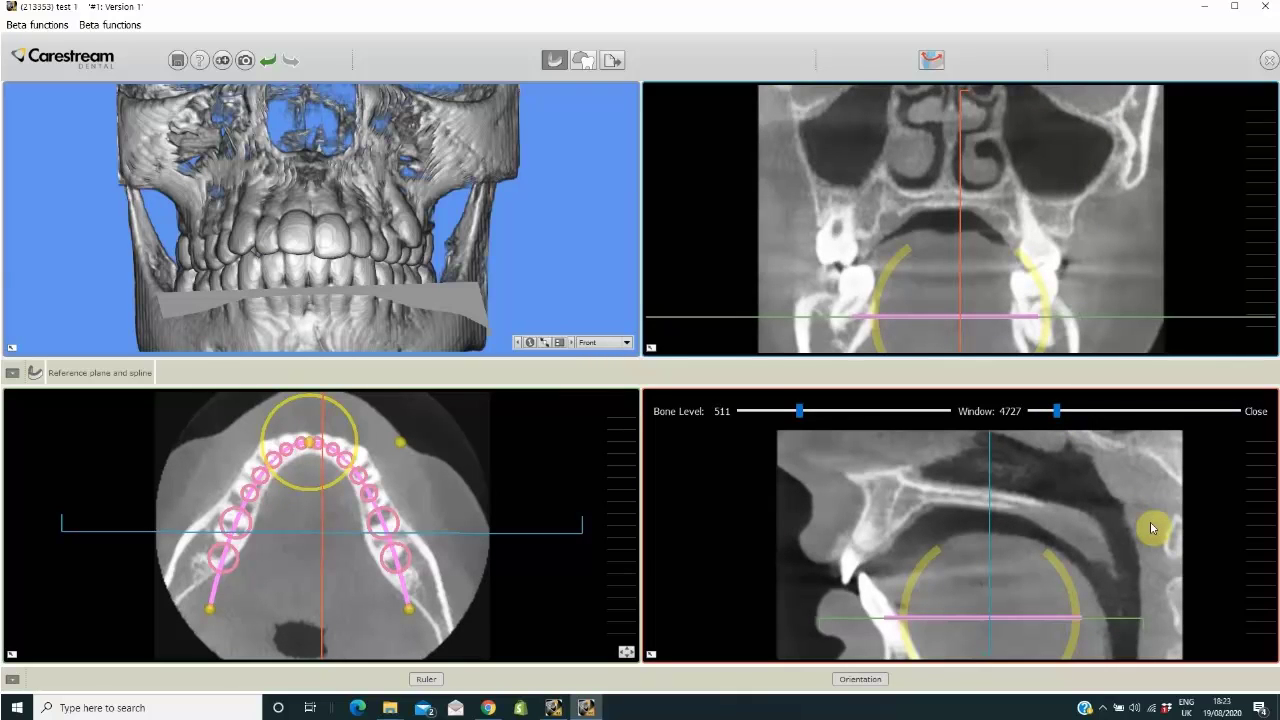
drag(1131, 533, 1123, 505)
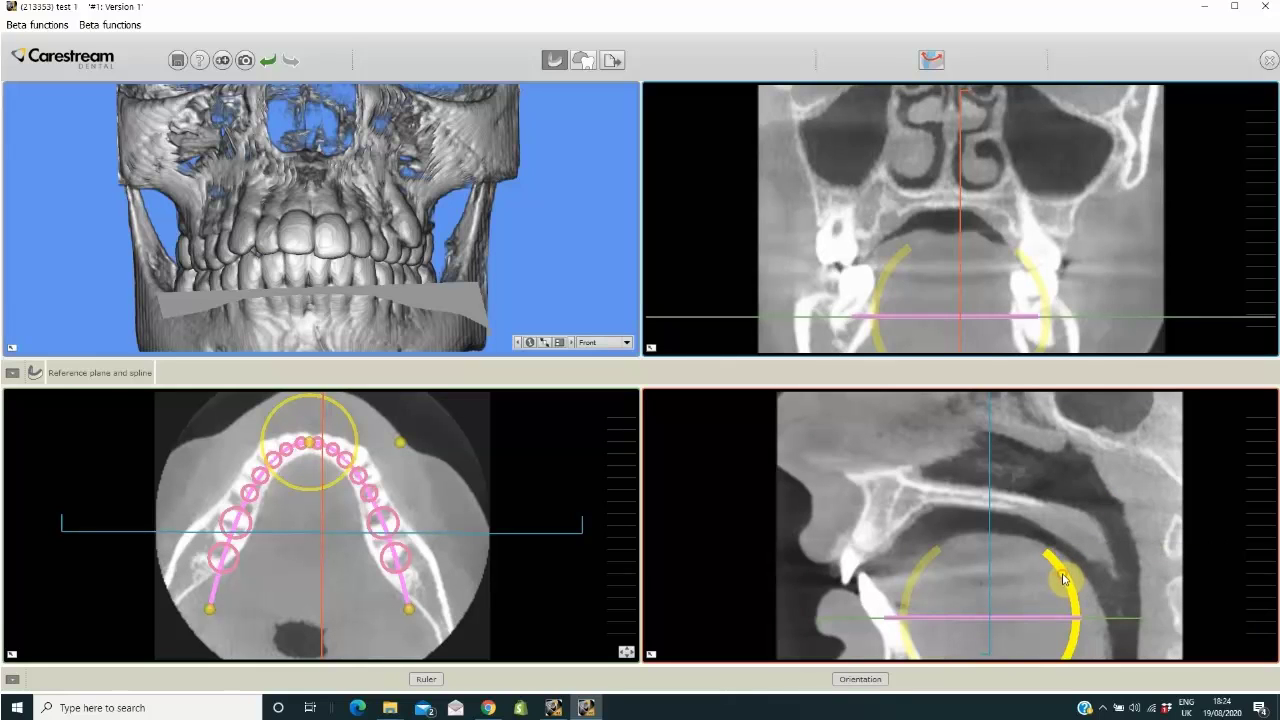
Step: Tilt the occlusion plane to the bite and drag spline points to hug both arch sides
drag(1060, 563, 1059, 563)
drag(967, 626, 969, 610)
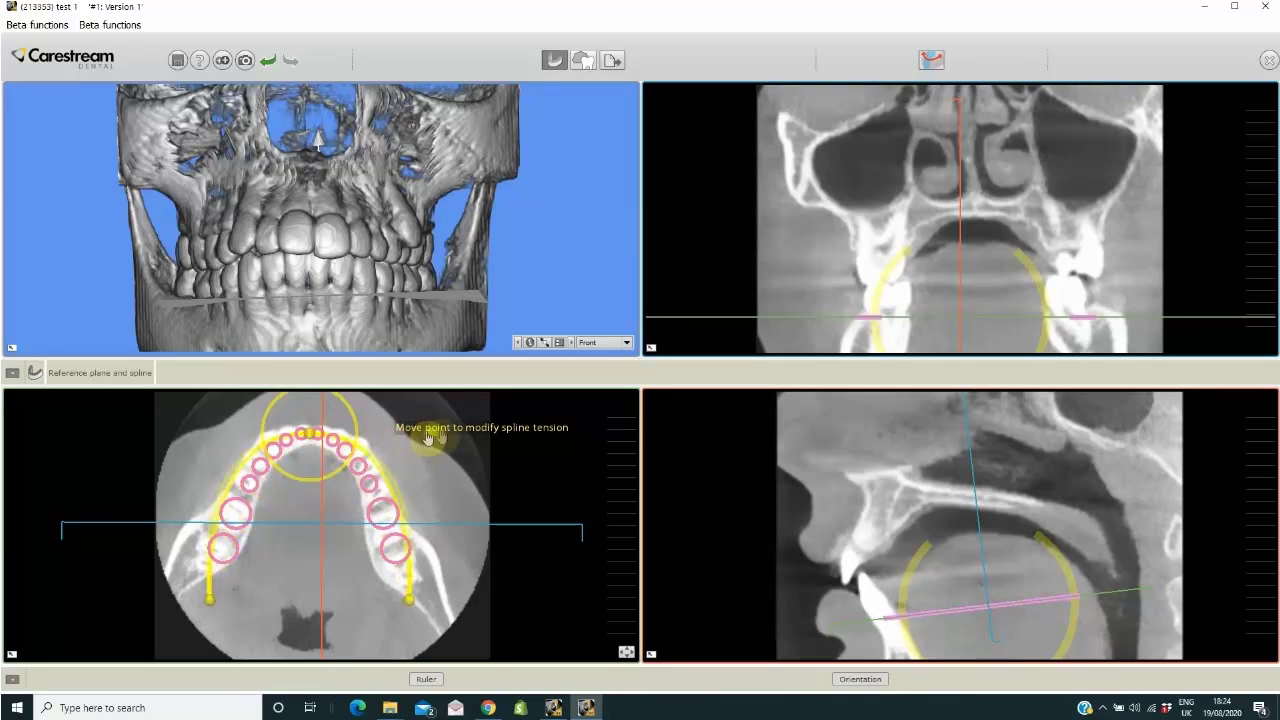
drag(429, 438, 408, 442)
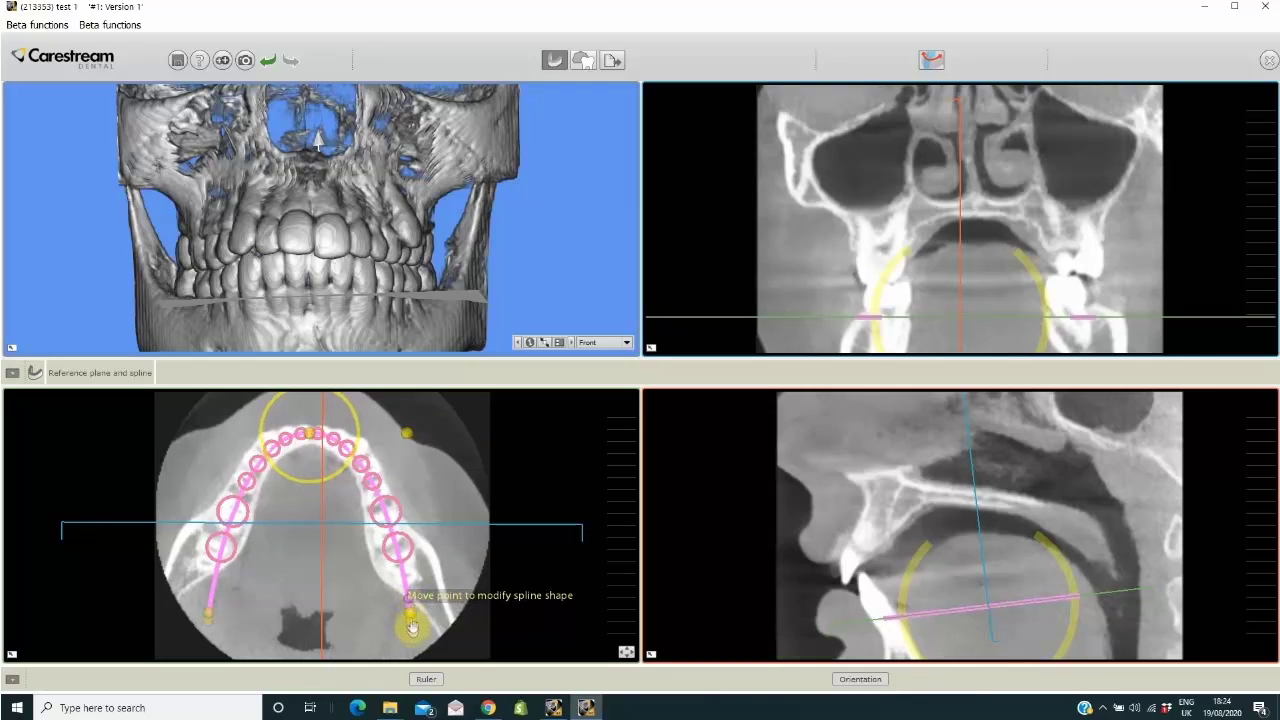
mouse_move(411, 627)
mouse_down()
mouse_move(400, 606)
mouse_move(432, 606)
mouse_move(409, 602)
mouse_up()
mouse_move(310, 433)
mouse_down()
mouse_move(313, 469)
mouse_move(315, 441)
mouse_up()
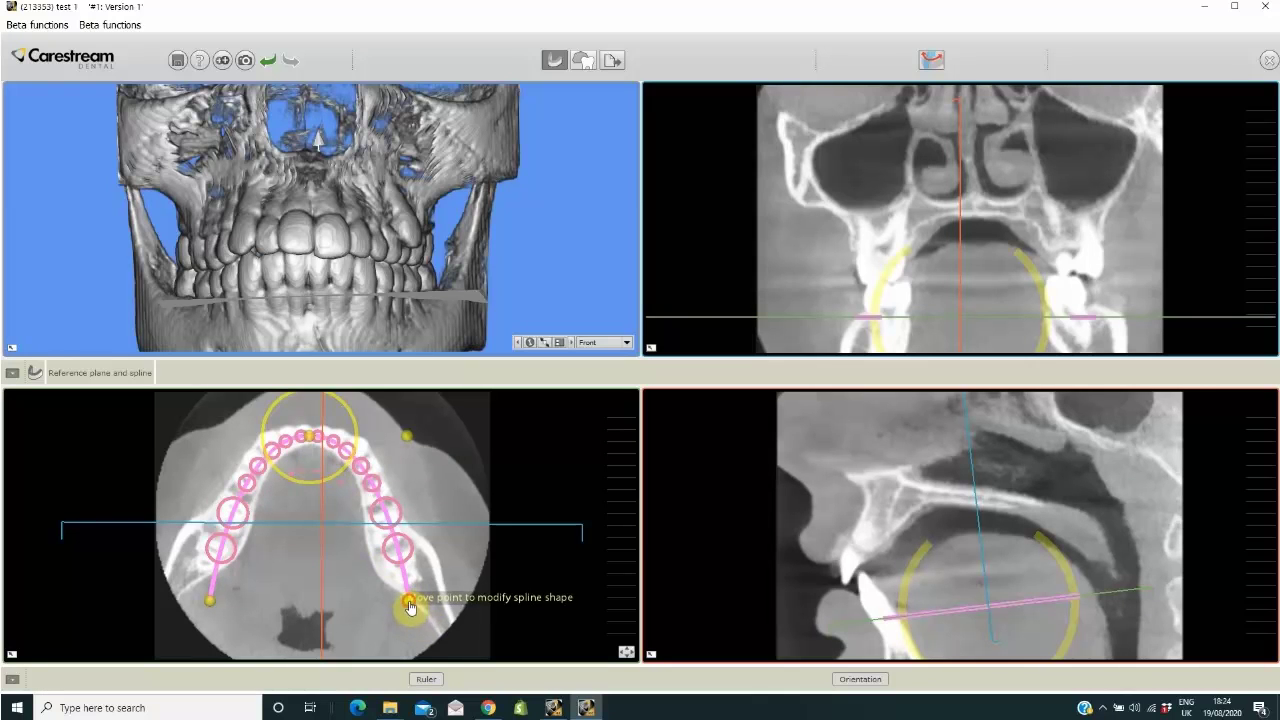
drag(410, 607, 407, 607)
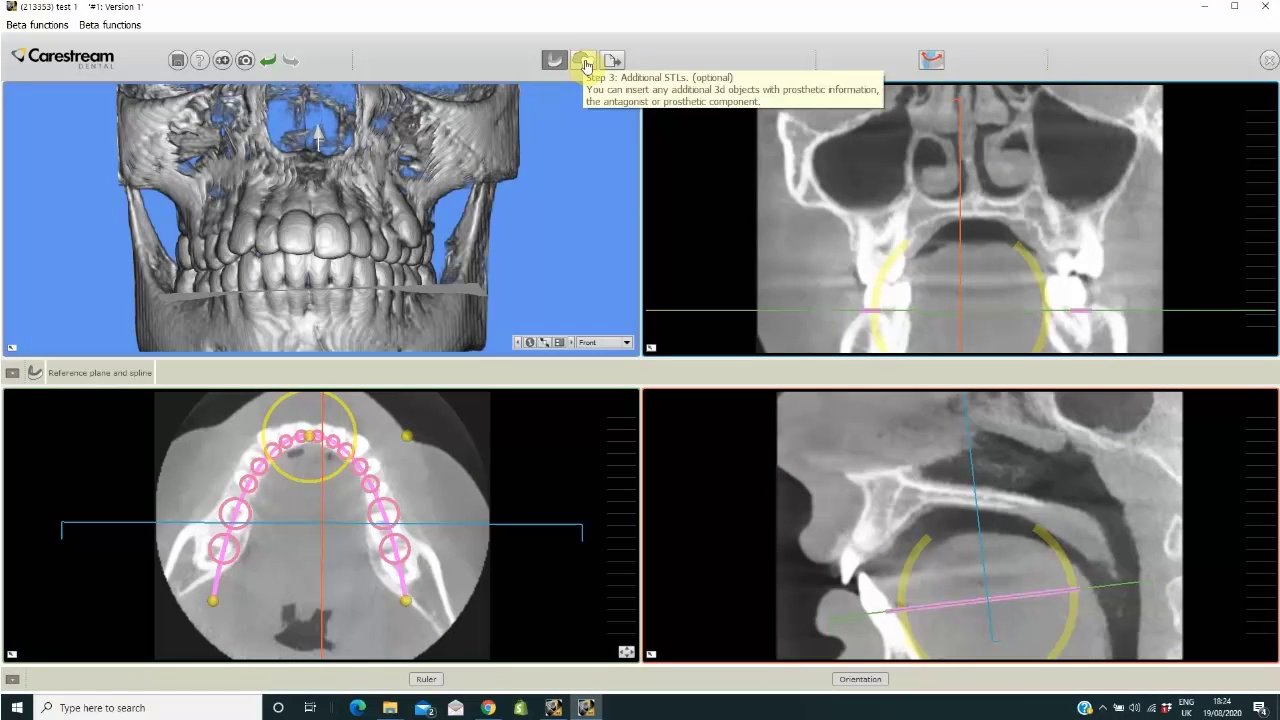
Step: Approve the occlusion step and import Mandibular-204617-#V1.stl as object 'Lower Mandibular'
click(584, 63)
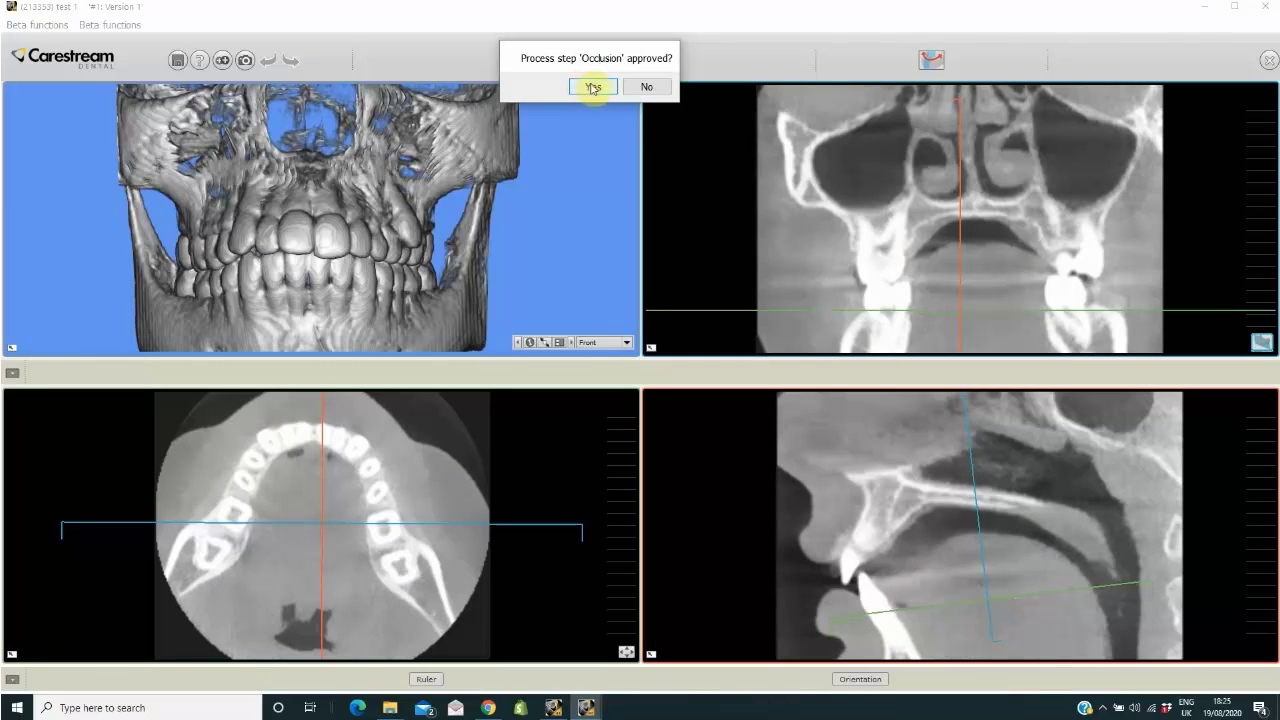
click(593, 87)
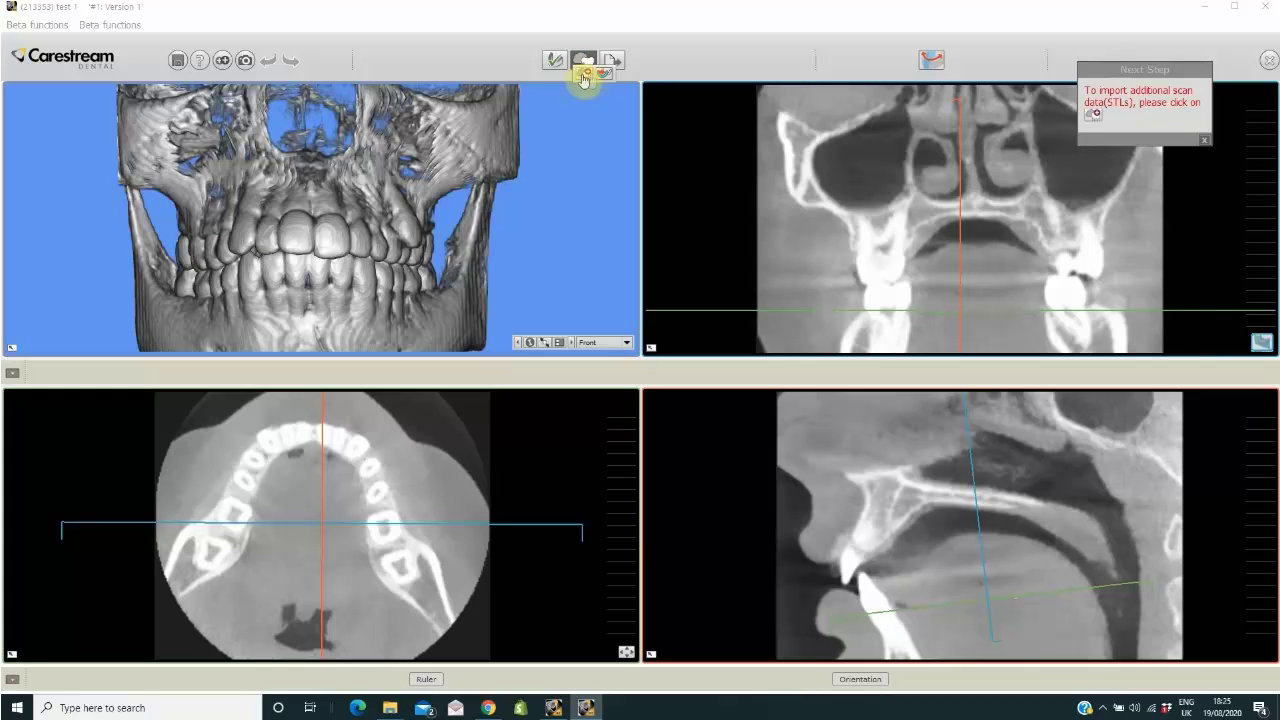
click(585, 75)
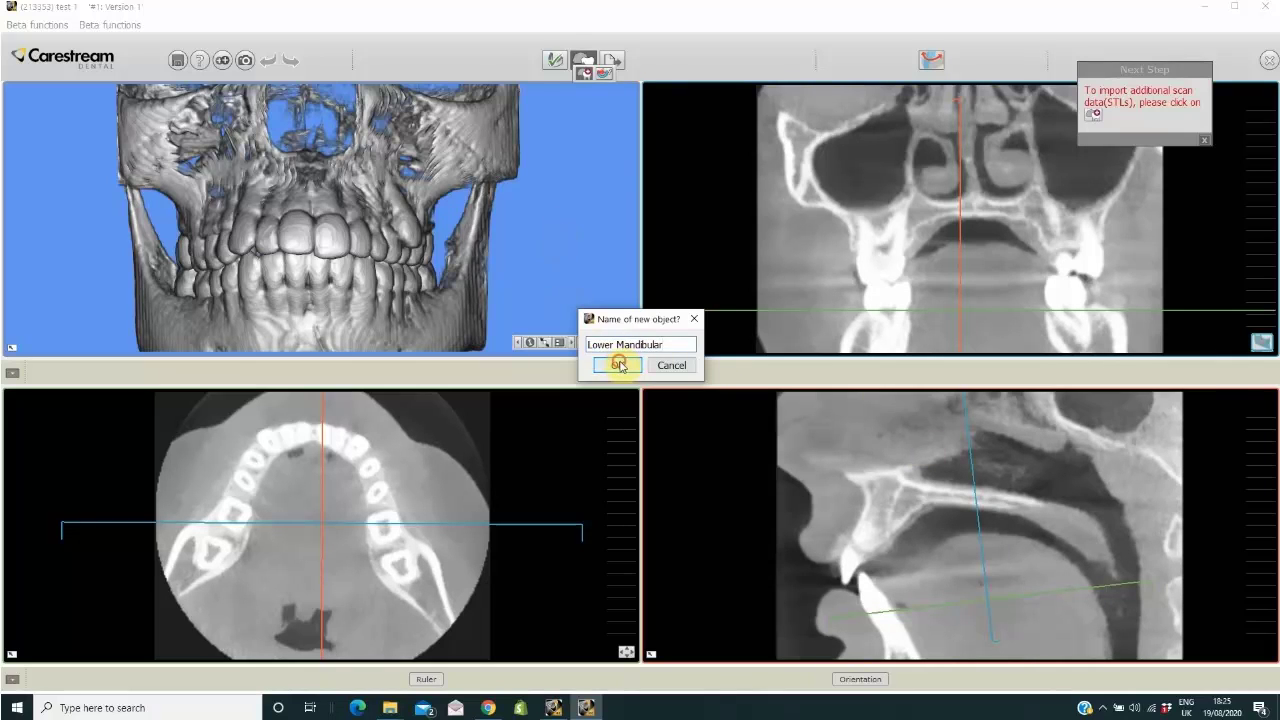
click(619, 365)
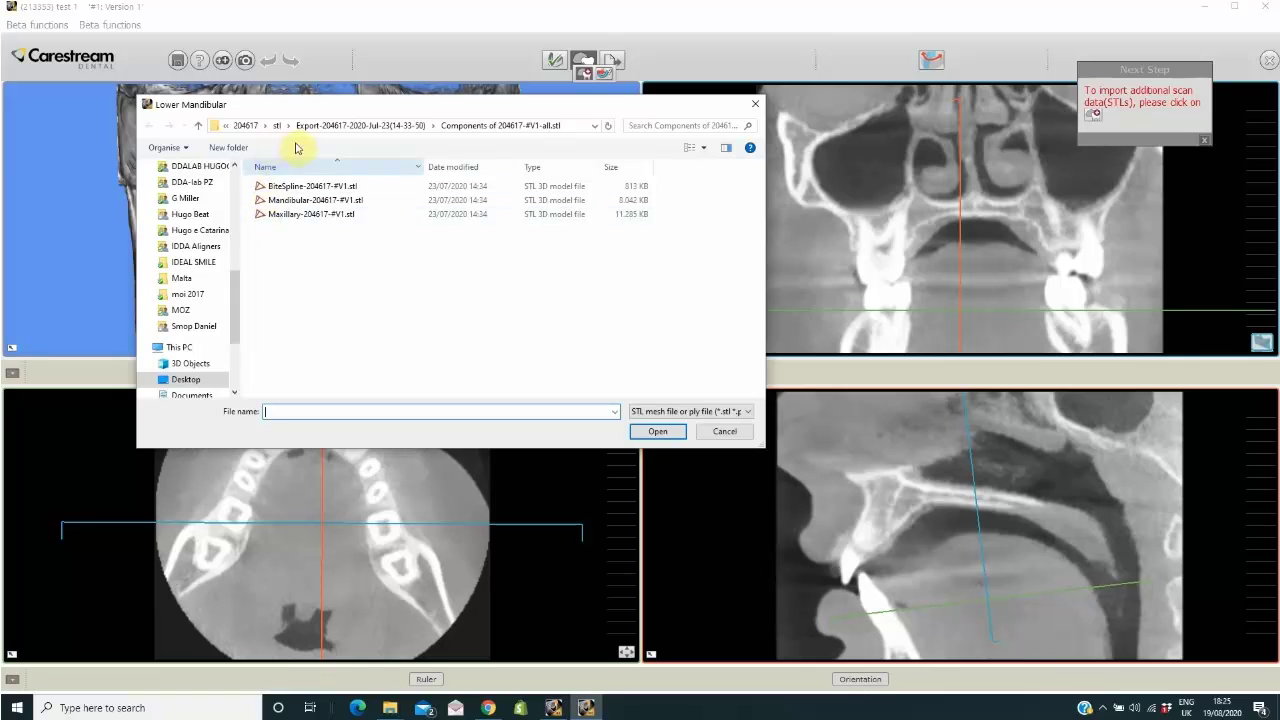
click(295, 200)
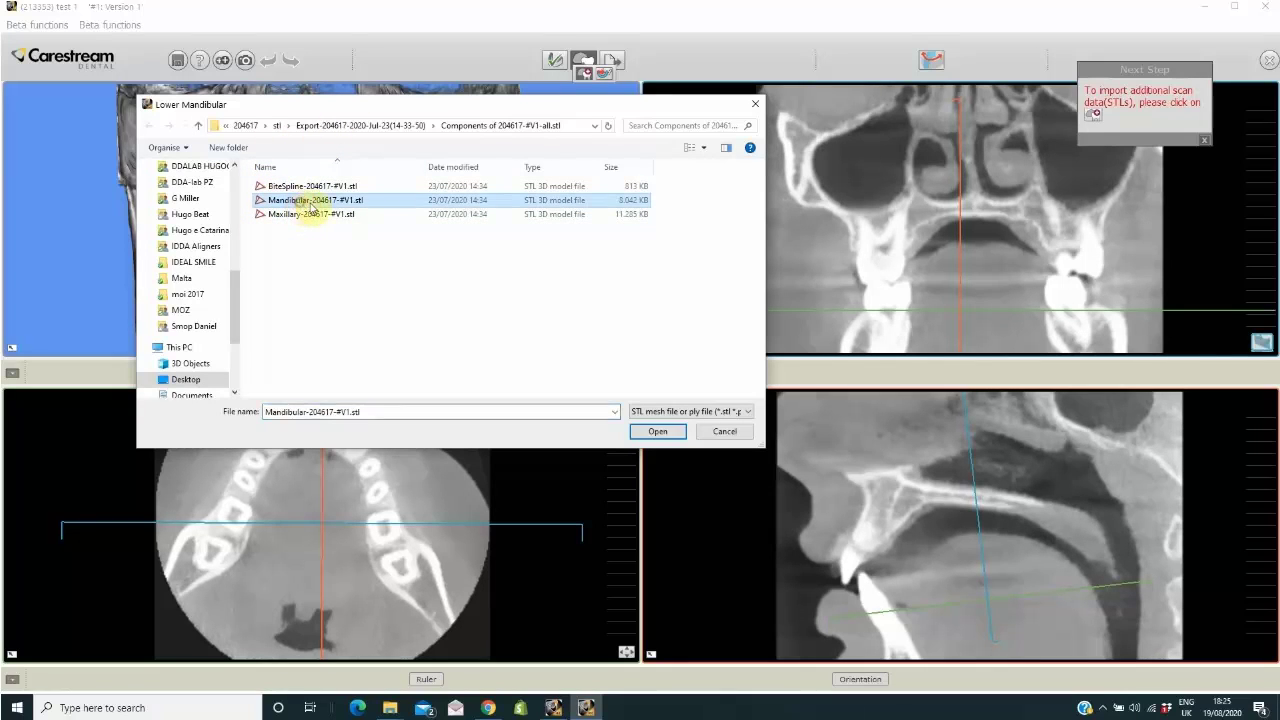
click(657, 432)
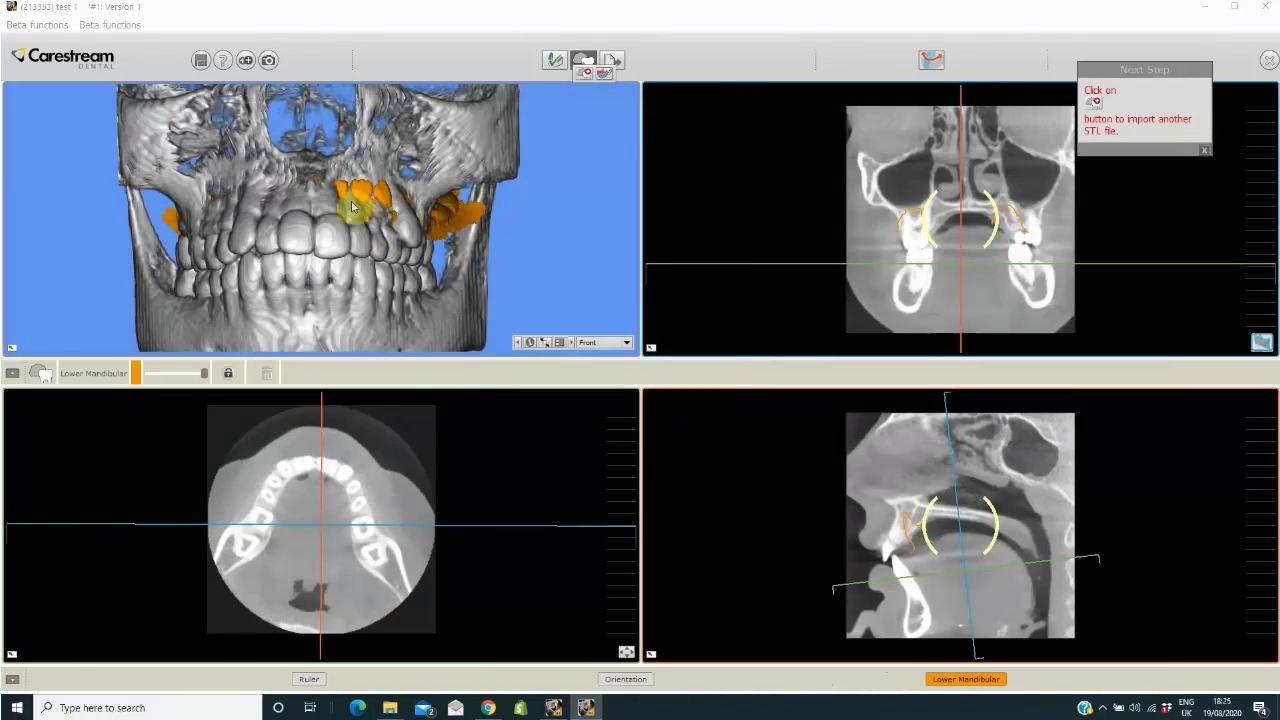
Step: Pick matching point pairs on the lower surface scan and the CBCT volume teeth
drag(120, 229, 410, 238)
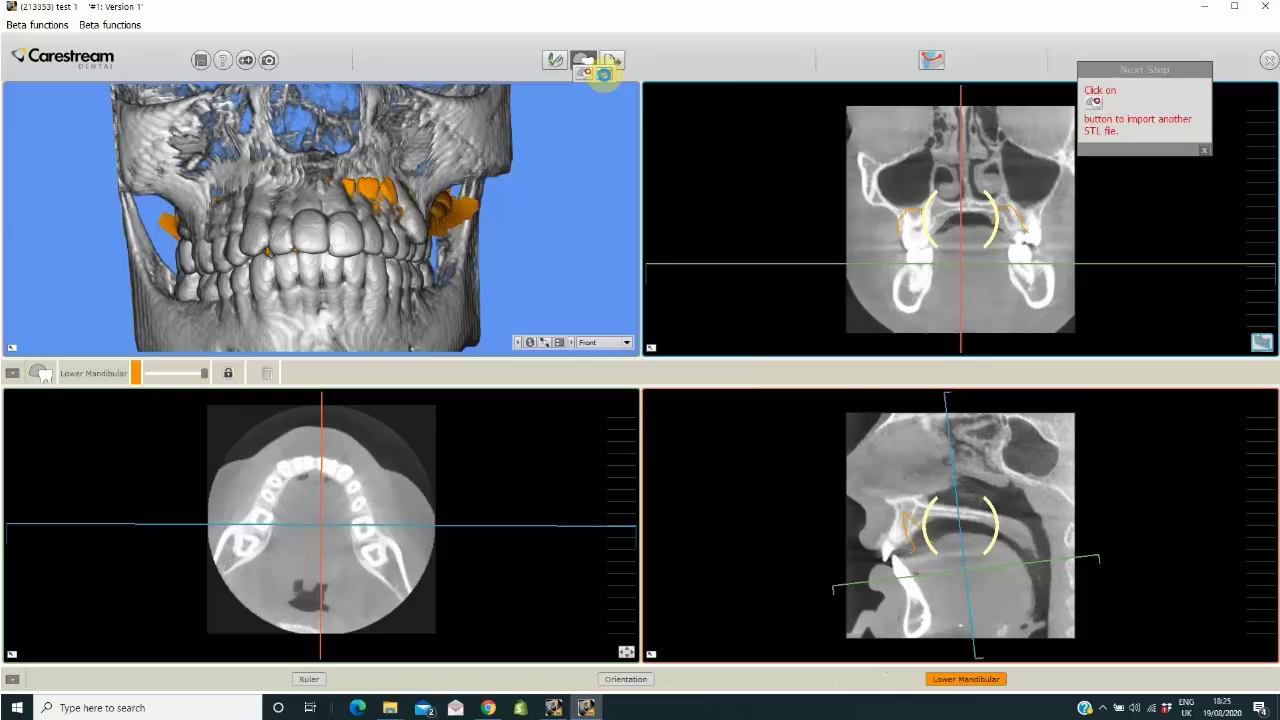
click(604, 77)
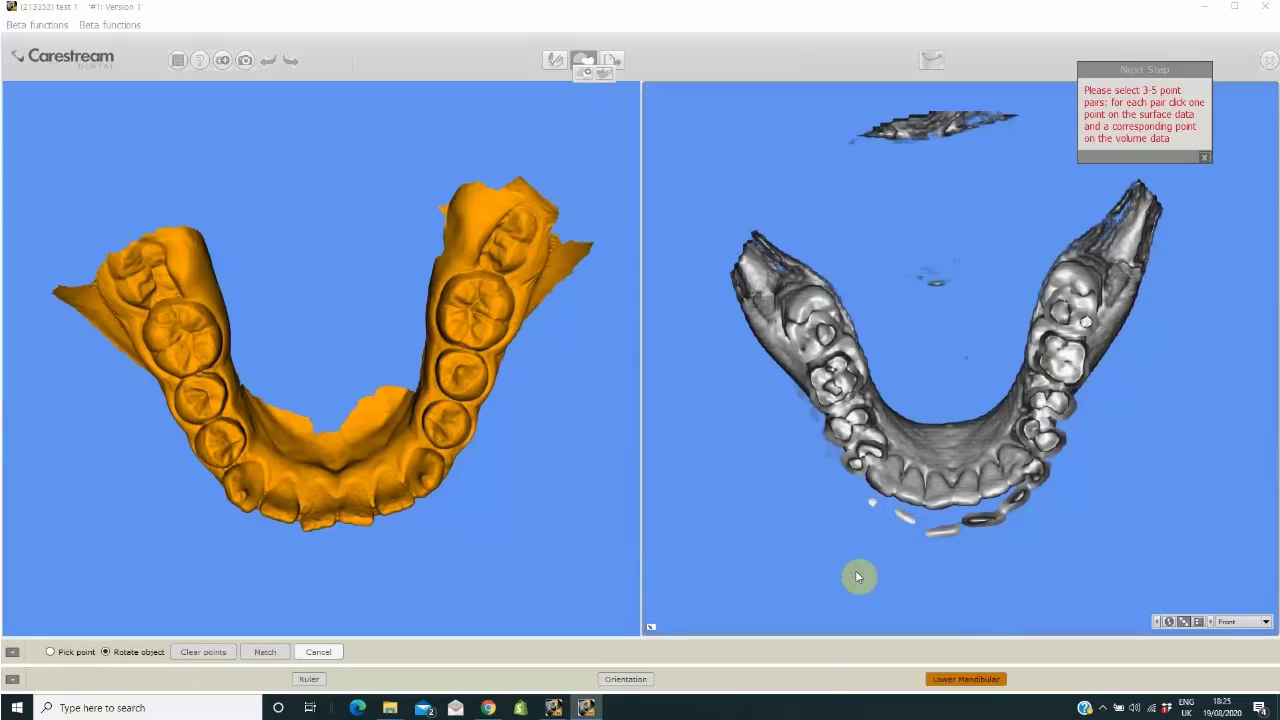
drag(857, 576, 857, 557)
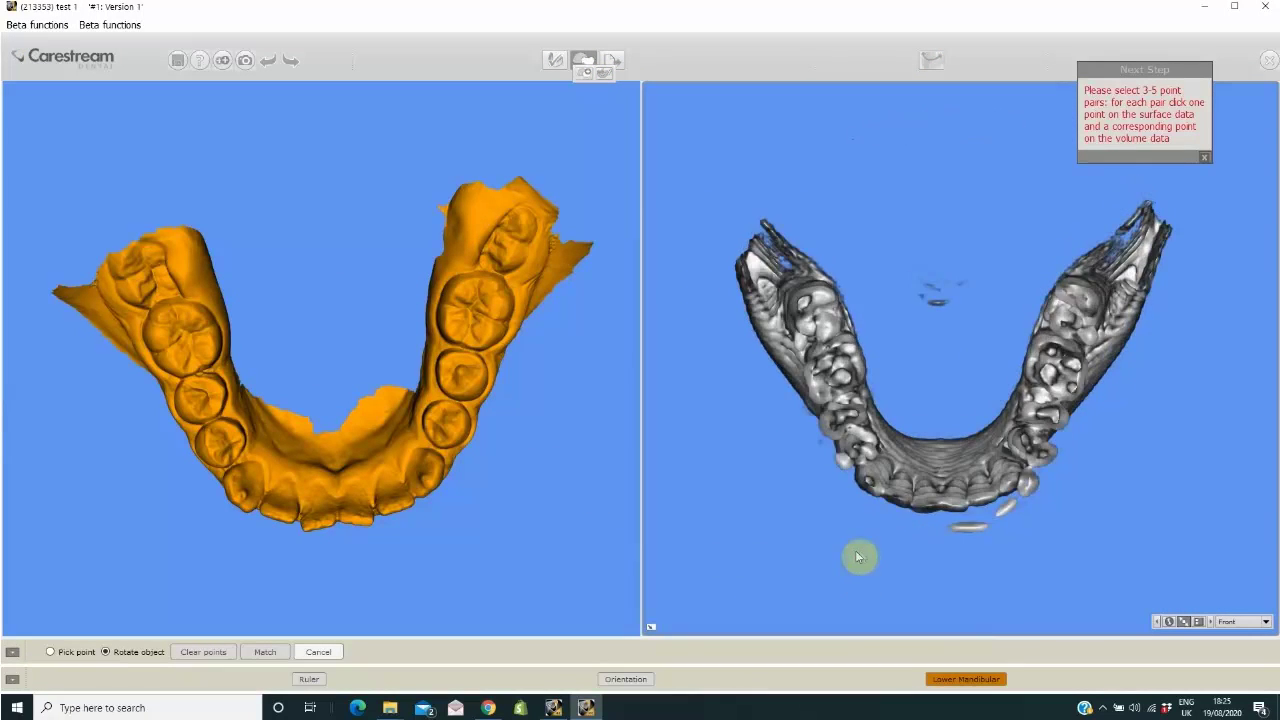
click(233, 480)
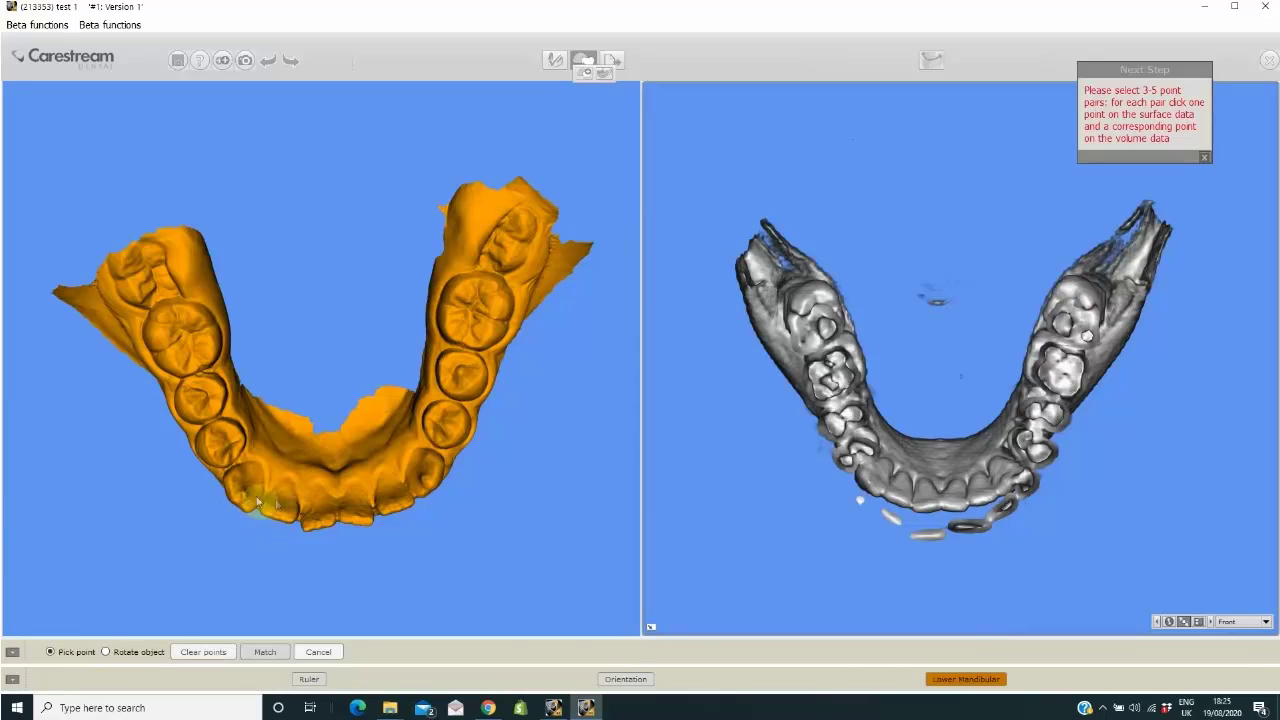
click(422, 493)
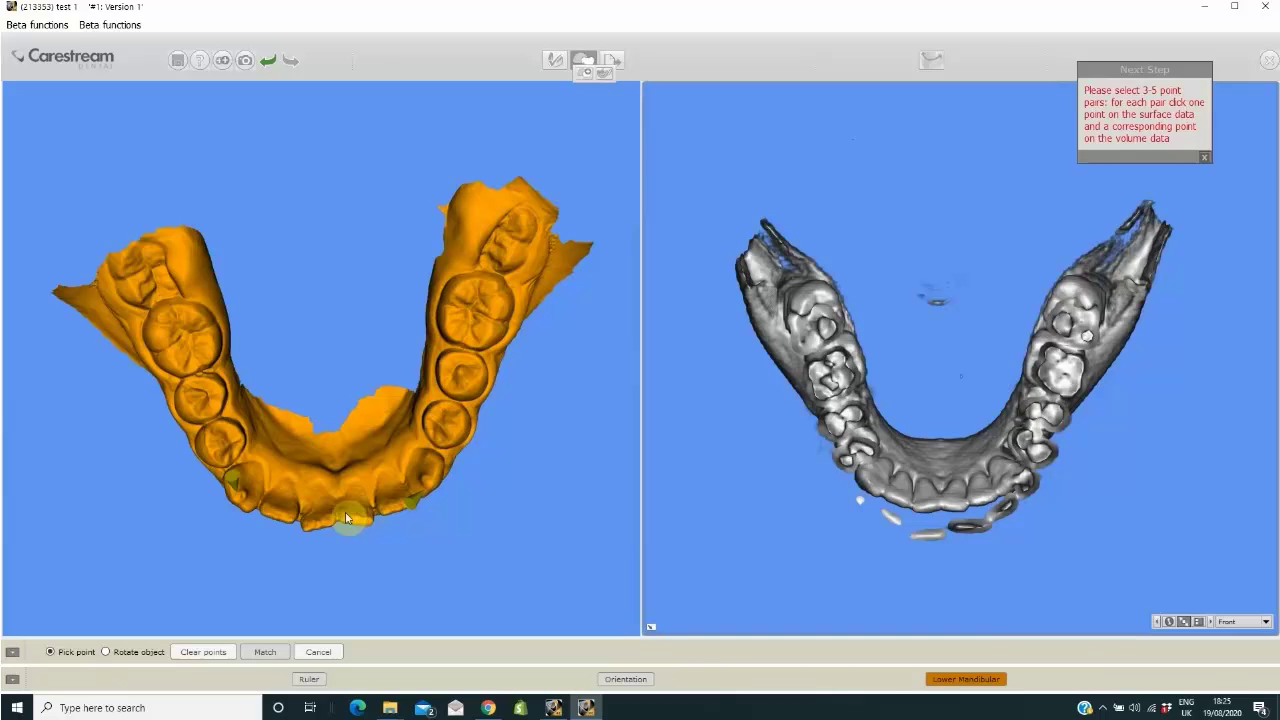
click(324, 524)
drag(180, 546, 292, 426)
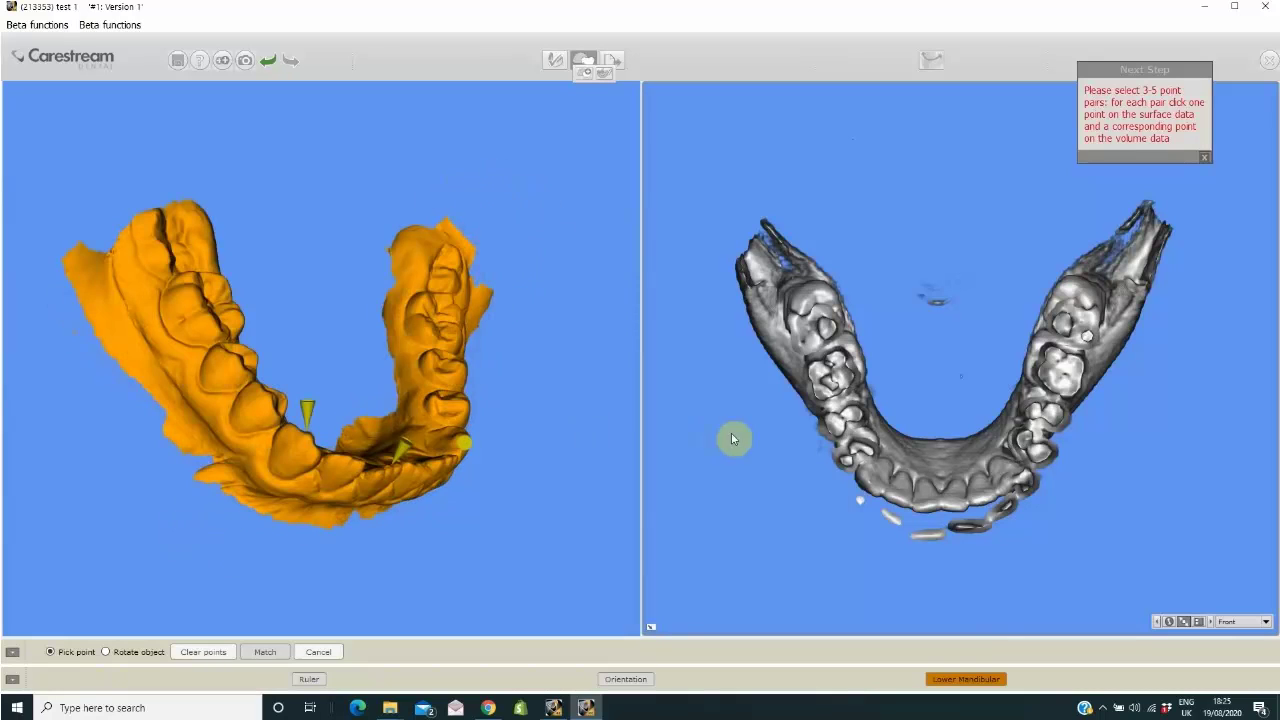
drag(774, 440, 935, 360)
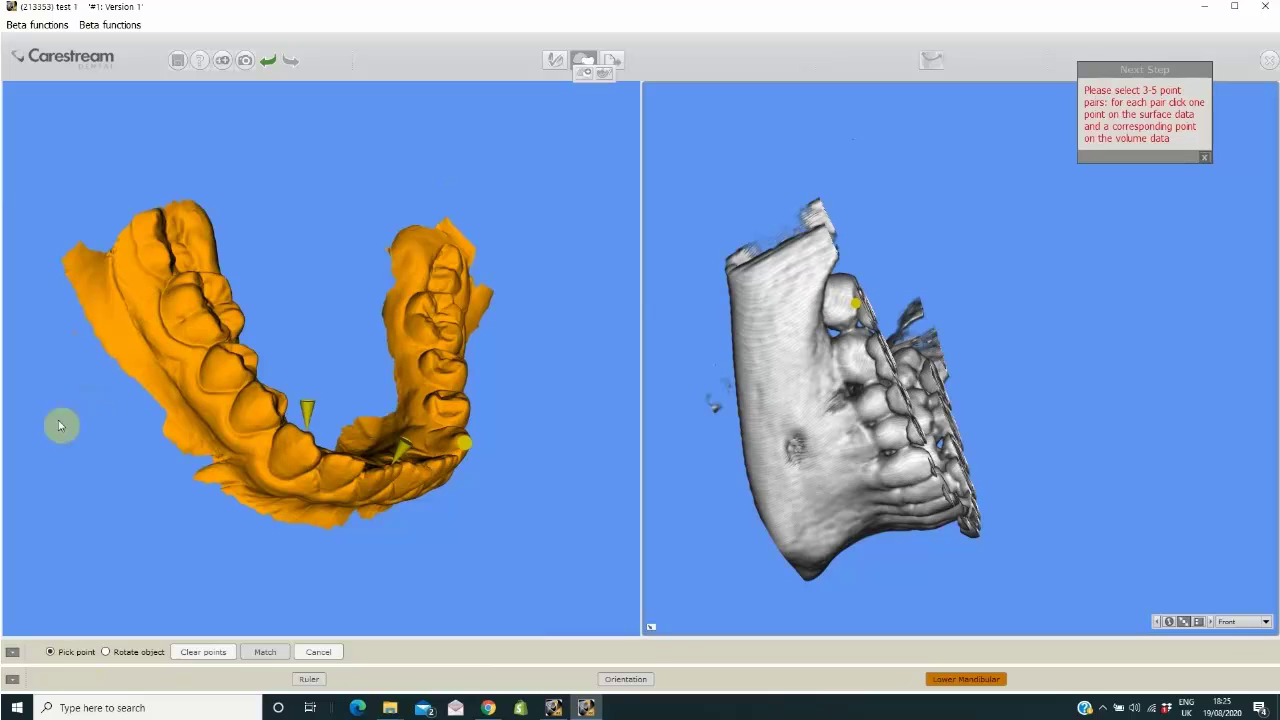
drag(57, 423, 114, 423)
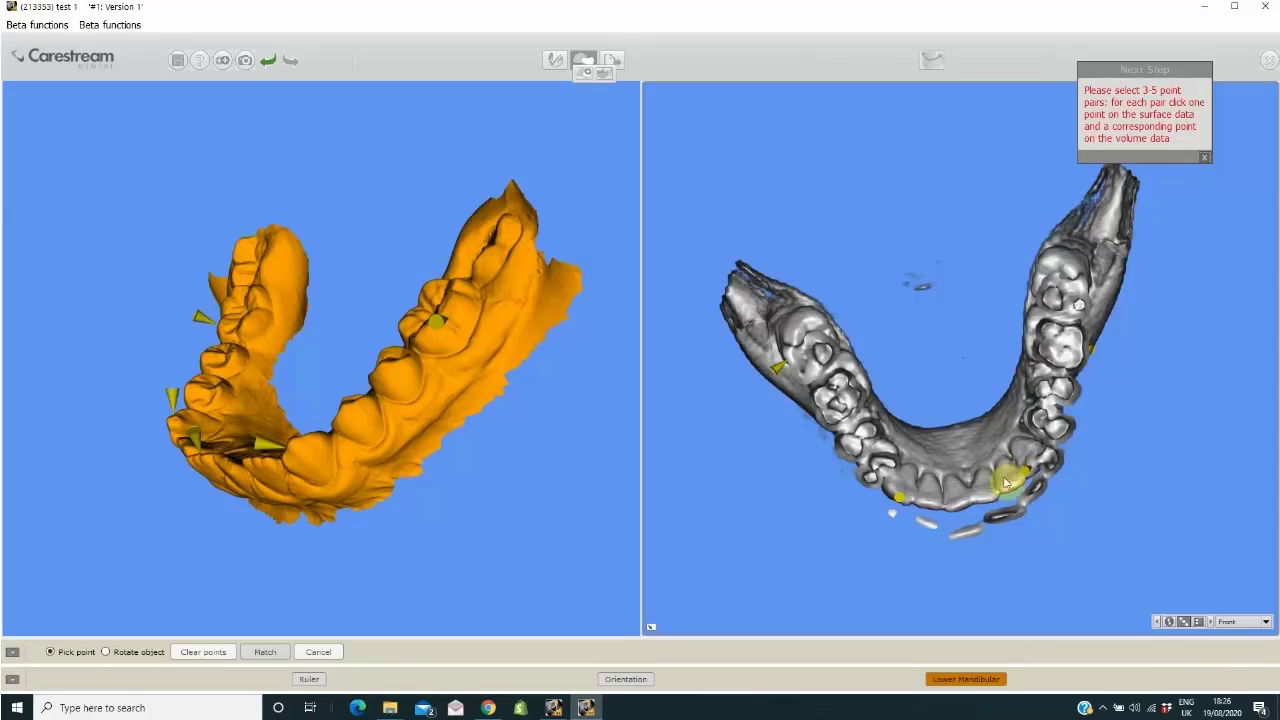
drag(159, 258, 255, 360)
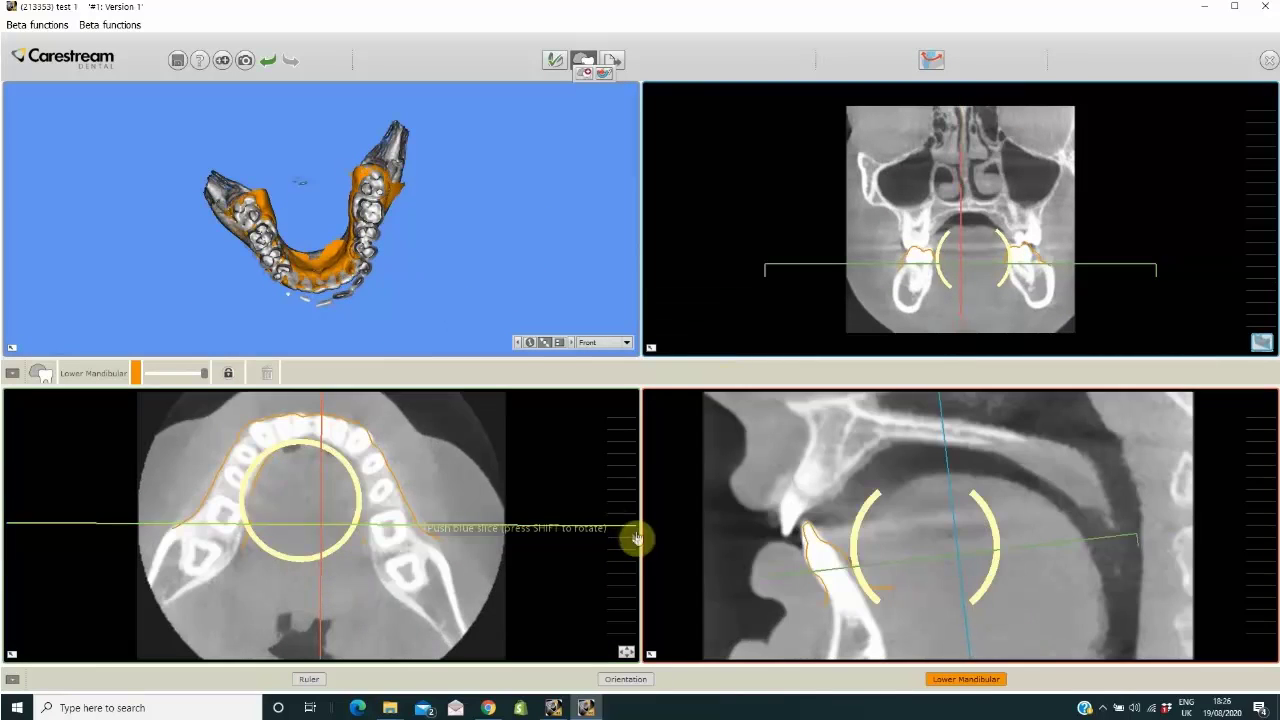
Step: Step the axial, coronal and sagittal slices to check the lower scan's fit, then reset orientations
drag(634, 515, 623, 446)
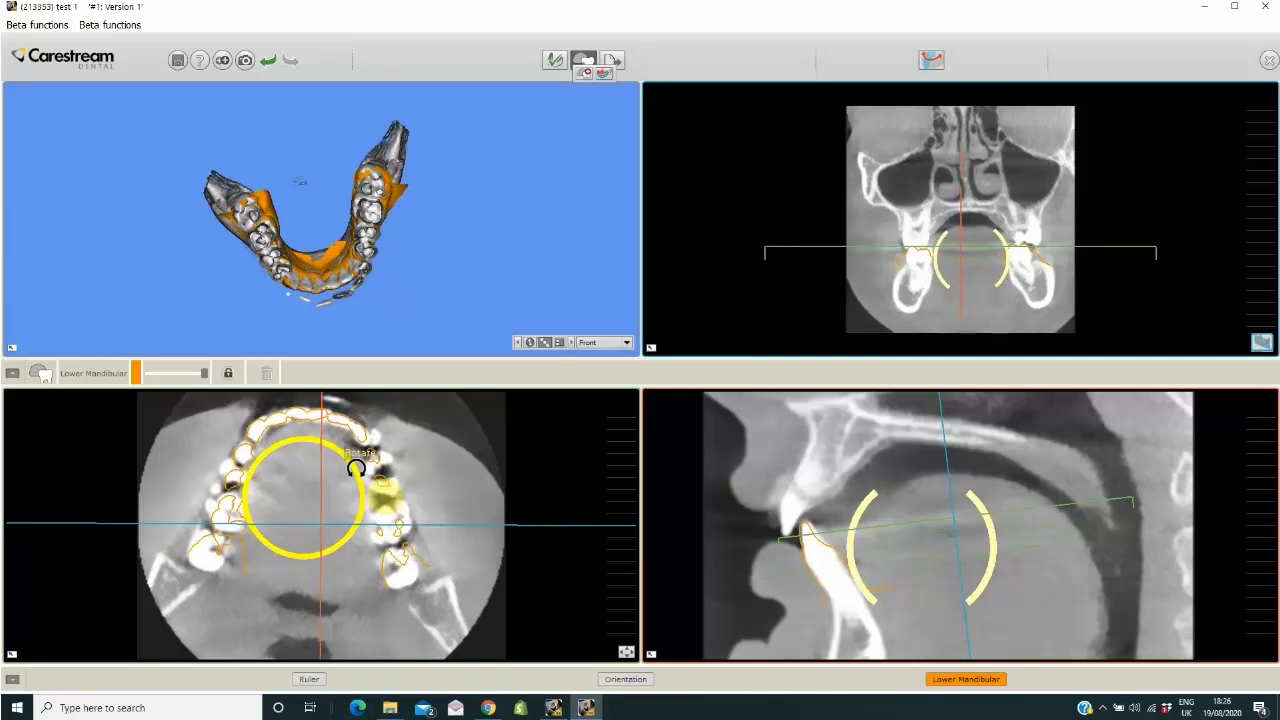
drag(356, 469, 356, 472)
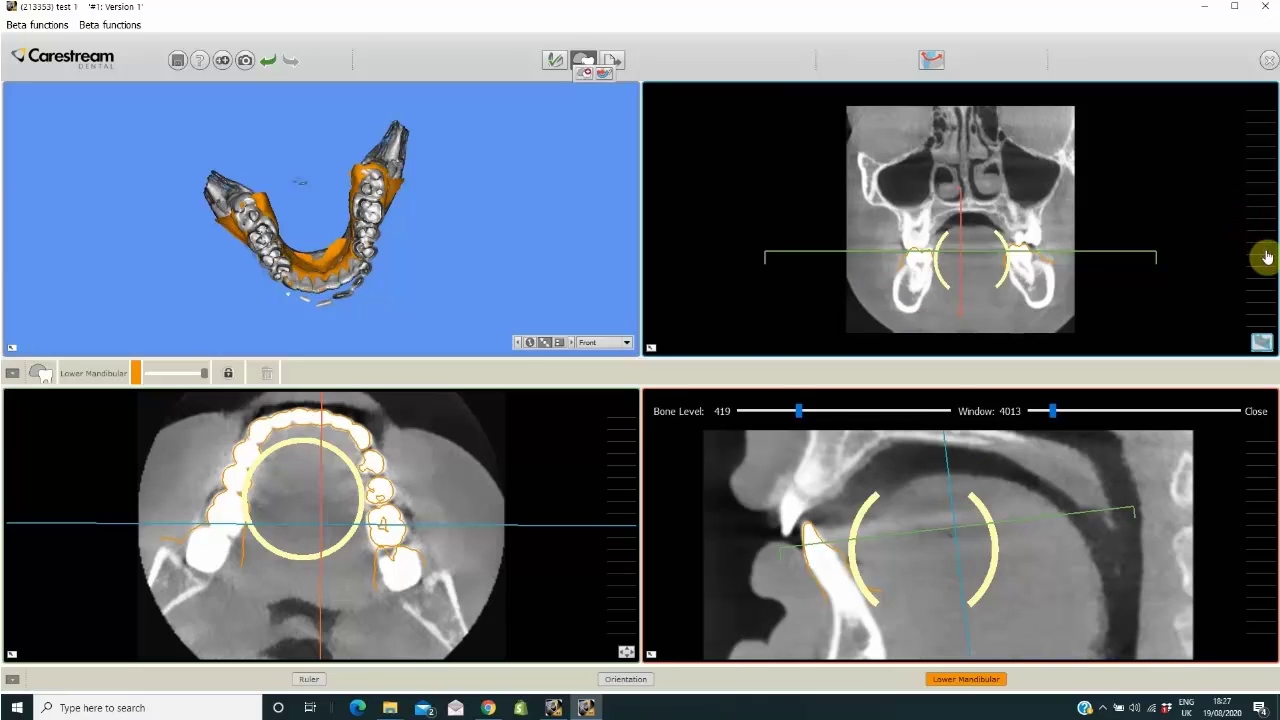
drag(1266, 258, 1265, 335)
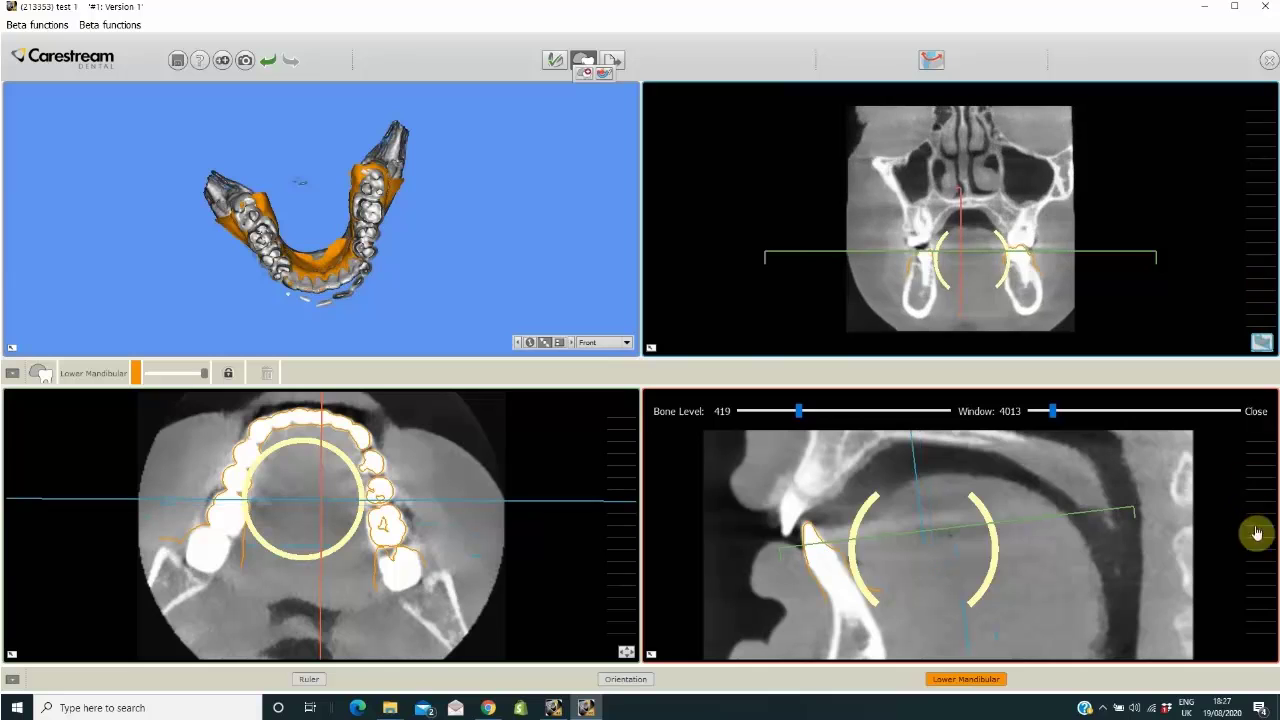
mouse_move(1267, 517)
mouse_down()
mouse_move(1273, 557)
mouse_move(1273, 512)
mouse_up()
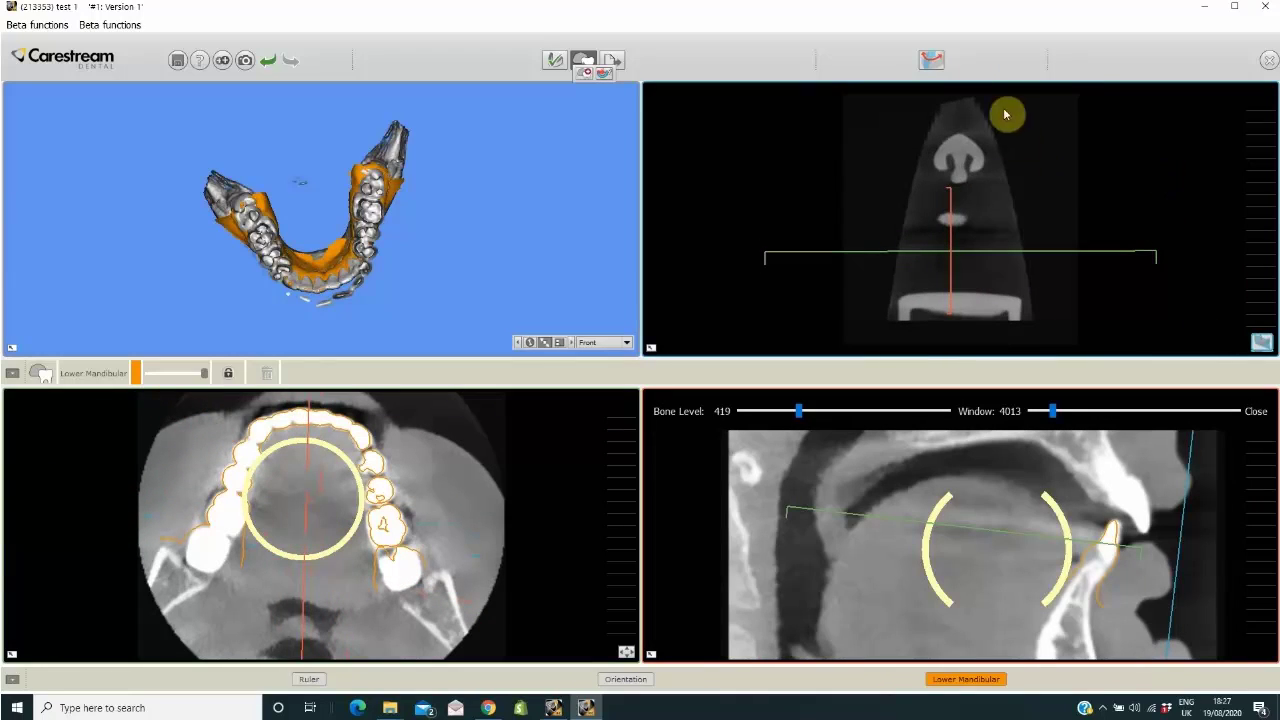
click(531, 530)
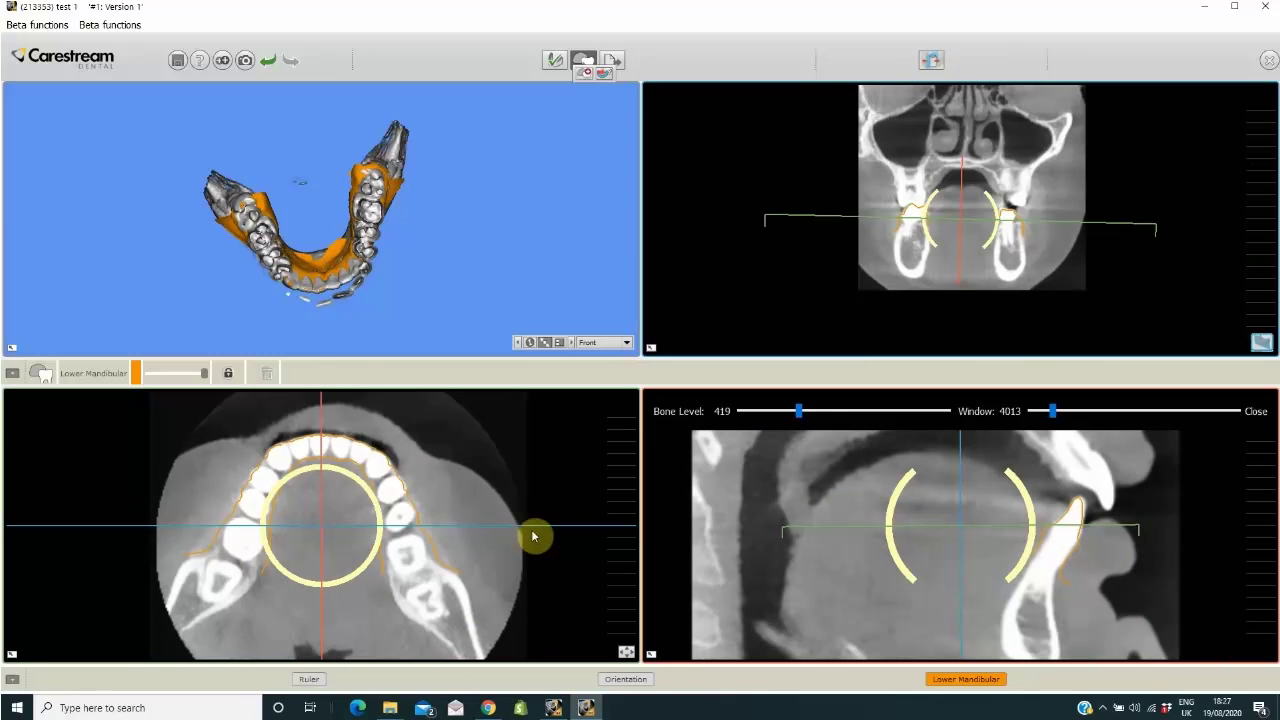
Step: Reposition the slice lines, then hide the bone so only the orange scan shows in 3D
drag(510, 526, 527, 459)
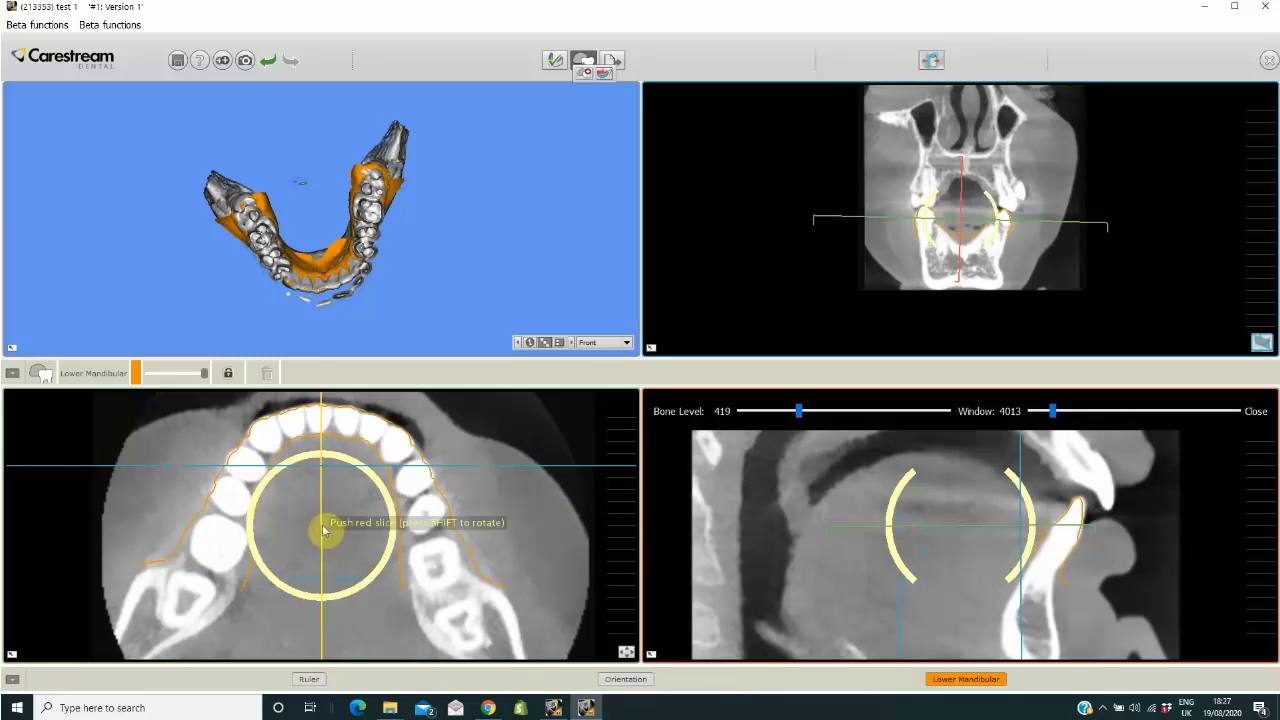
drag(323, 528, 295, 527)
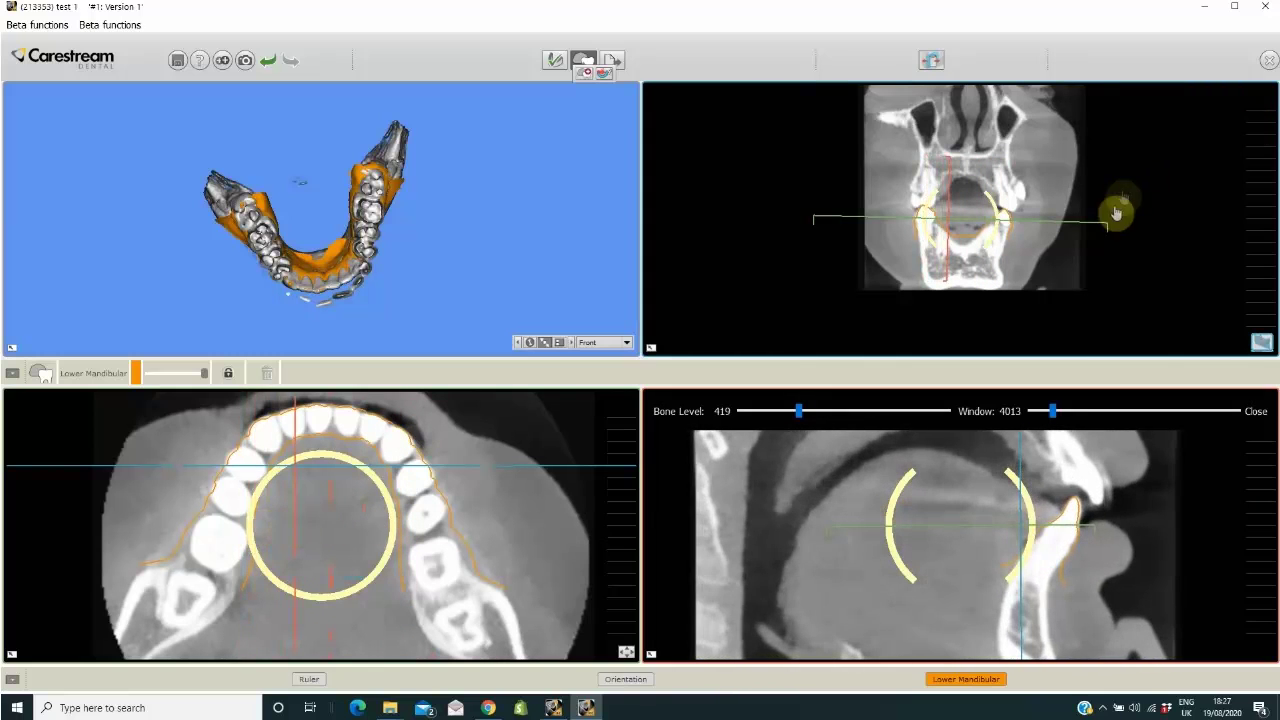
mouse_move(1075, 226)
mouse_down()
mouse_move(1074, 263)
mouse_move(1074, 206)
mouse_move(1073, 218)
mouse_up()
drag(398, 262, 292, 175)
click(531, 343)
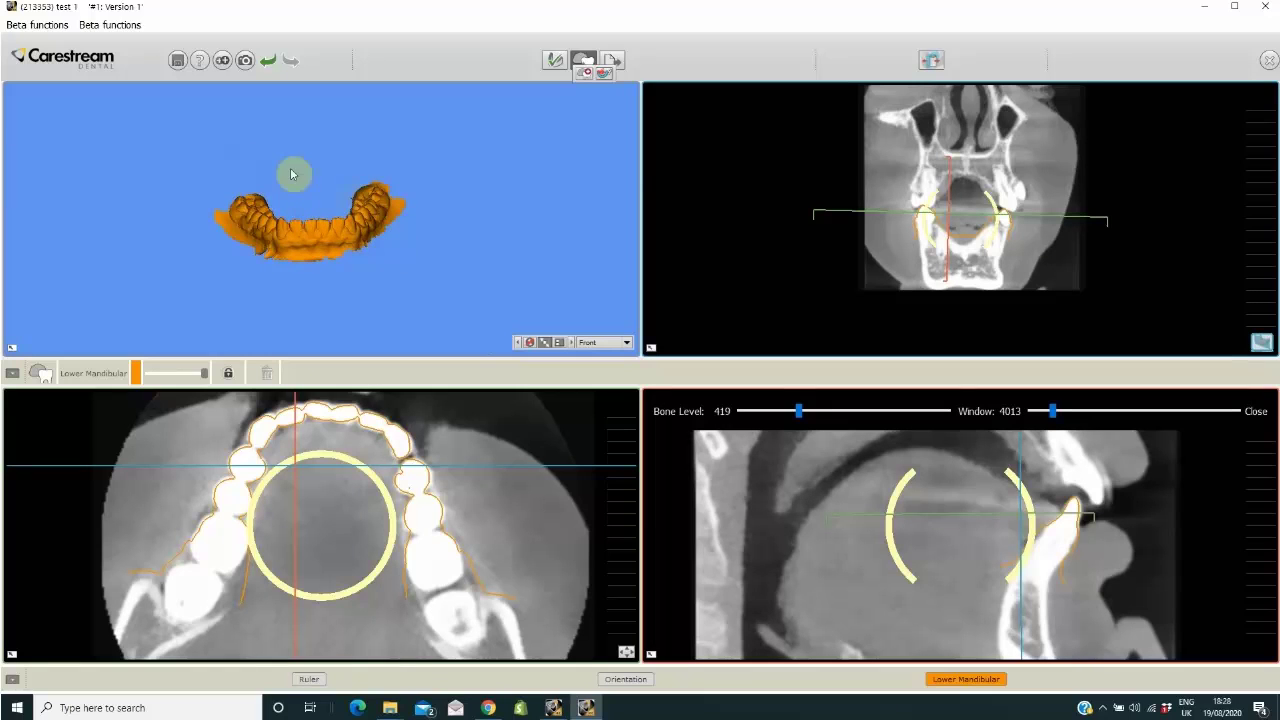
Step: Import the Maxillary STL file as a new object named 'Upper Maxillary'
click(587, 77)
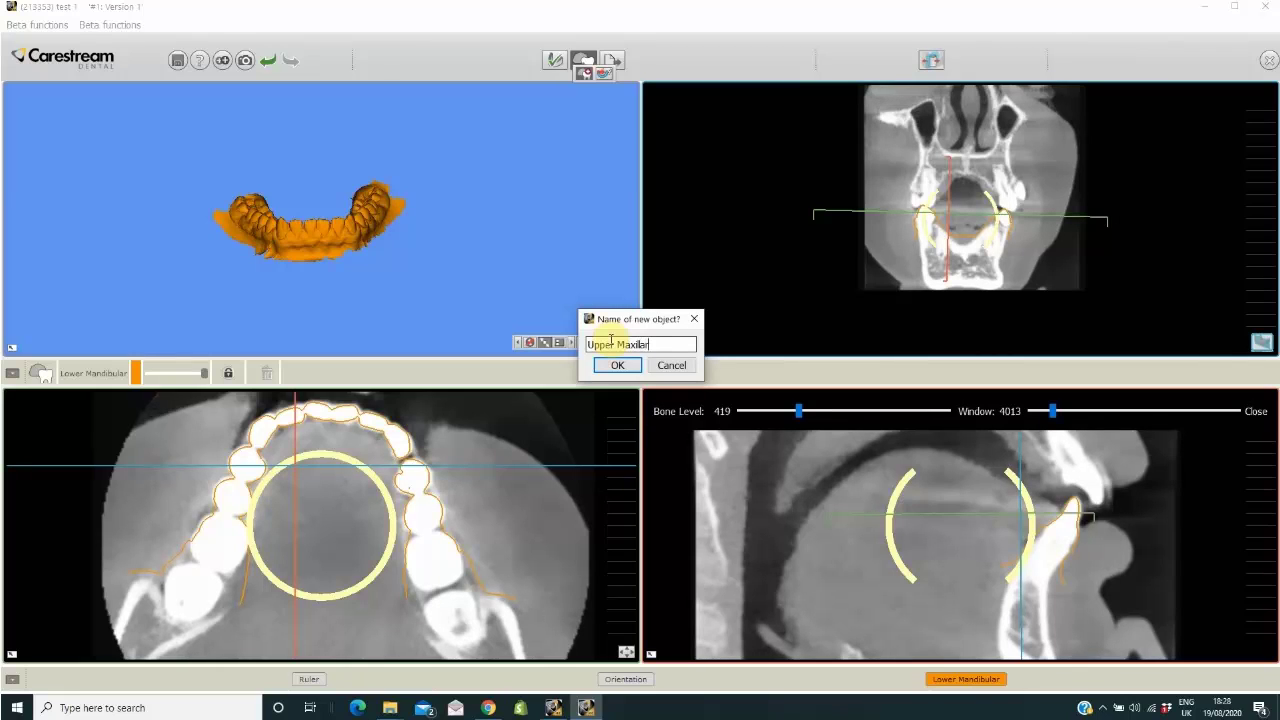
click(618, 366)
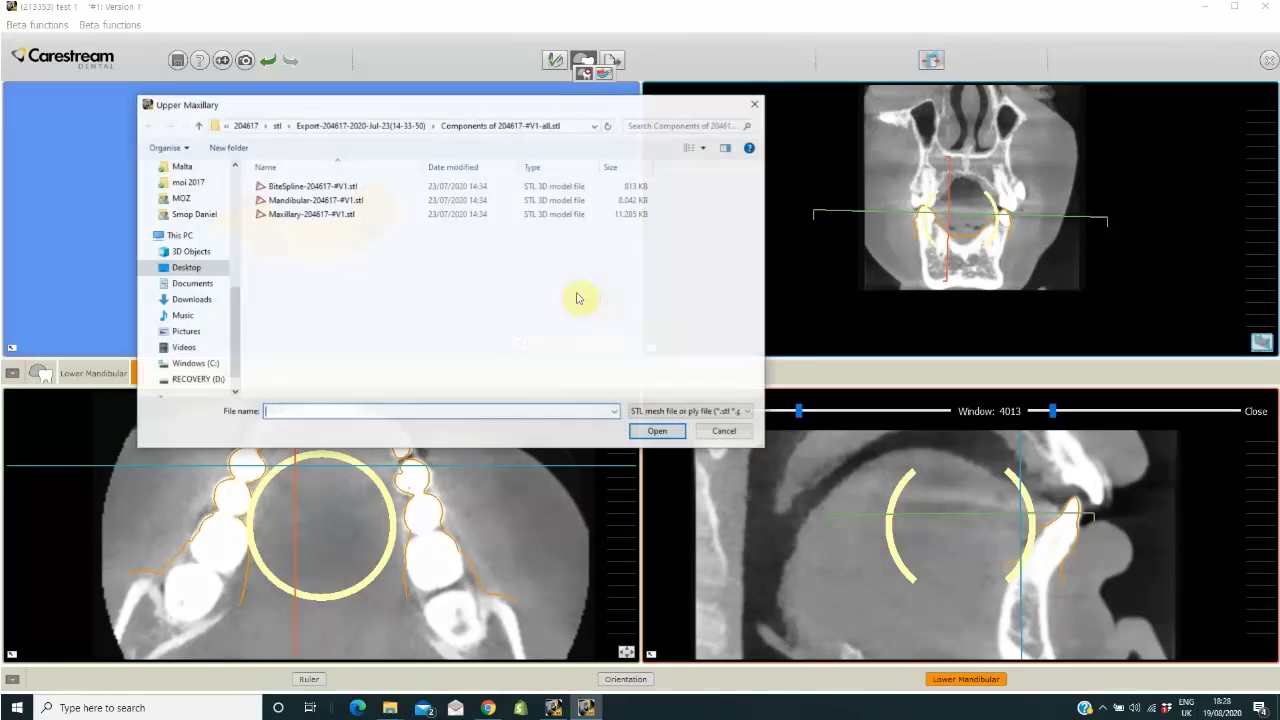
click(322, 214)
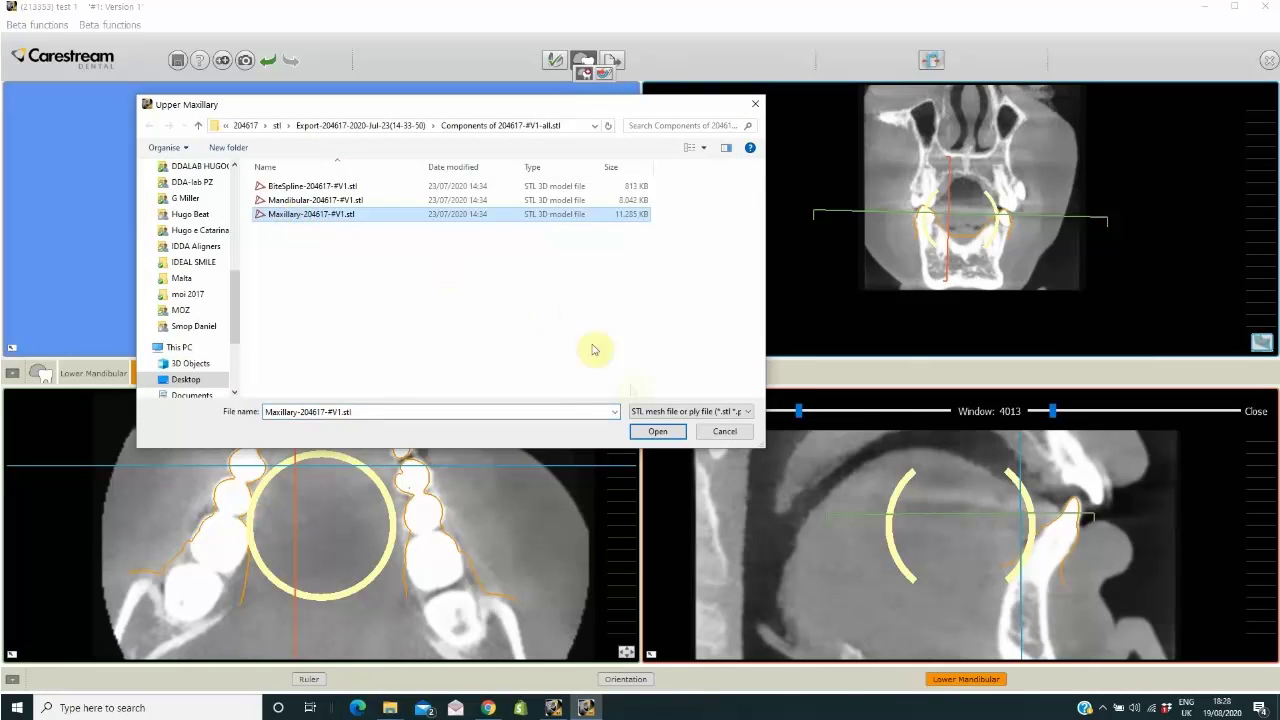
click(657, 431)
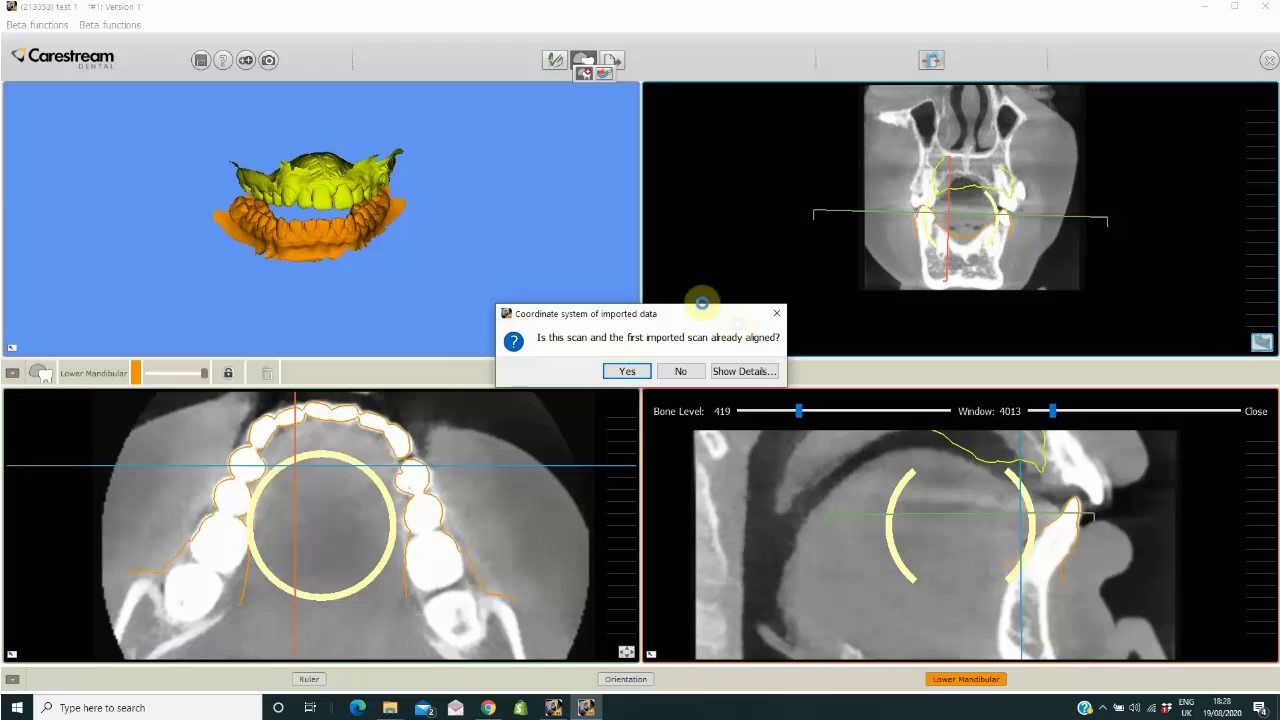
Step: Accept the upper scan as already aligned and move slices to check the upper teeth outline
click(627, 372)
drag(330, 250, 271, 231)
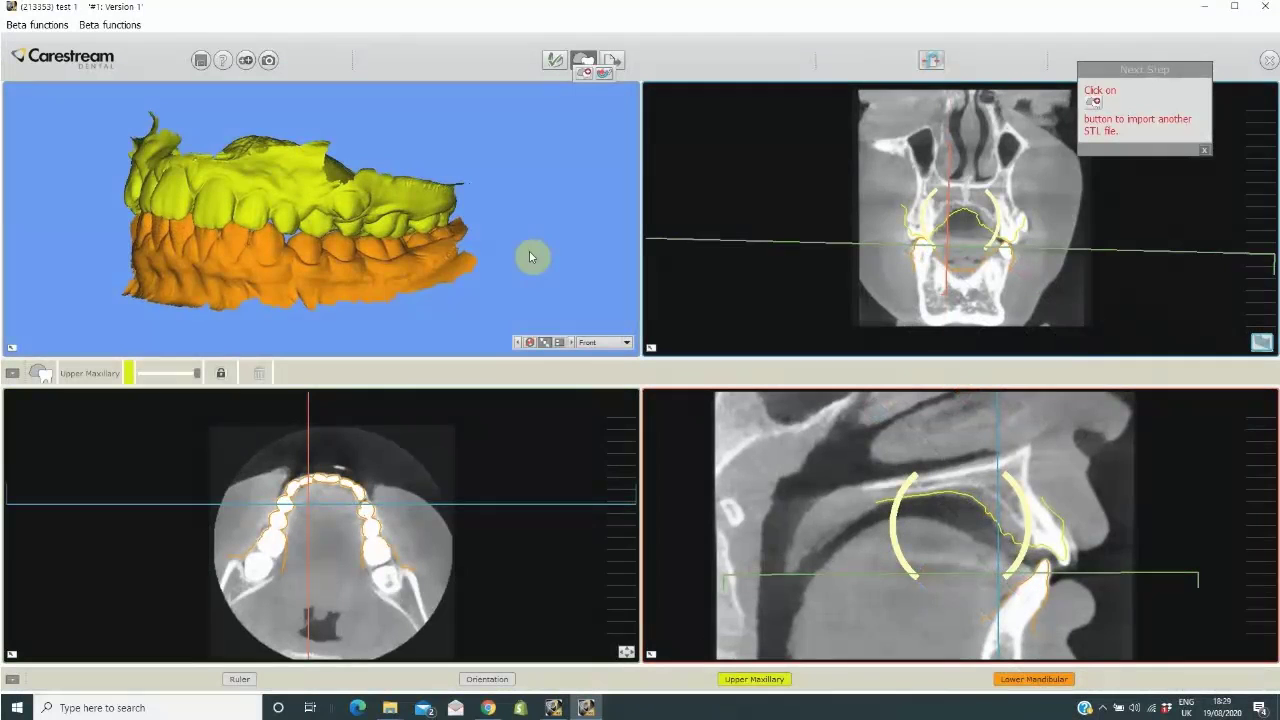
drag(531, 254, 480, 248)
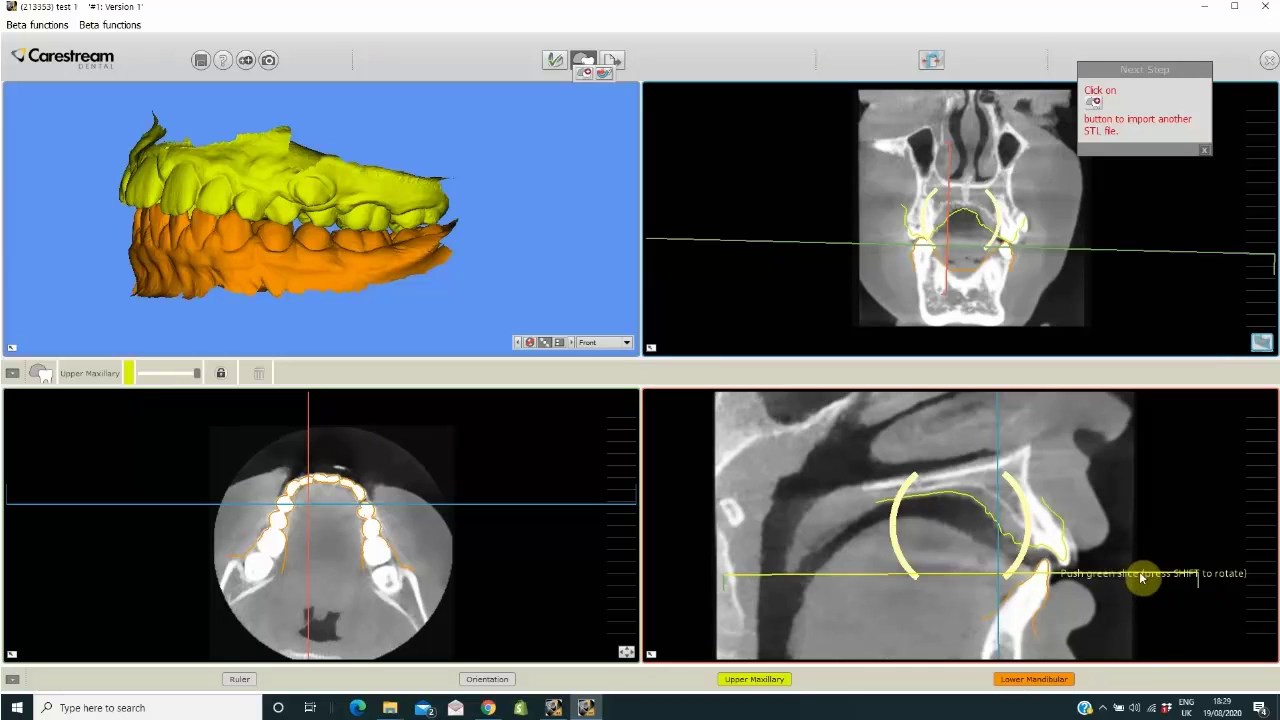
drag(1141, 577, 1130, 500)
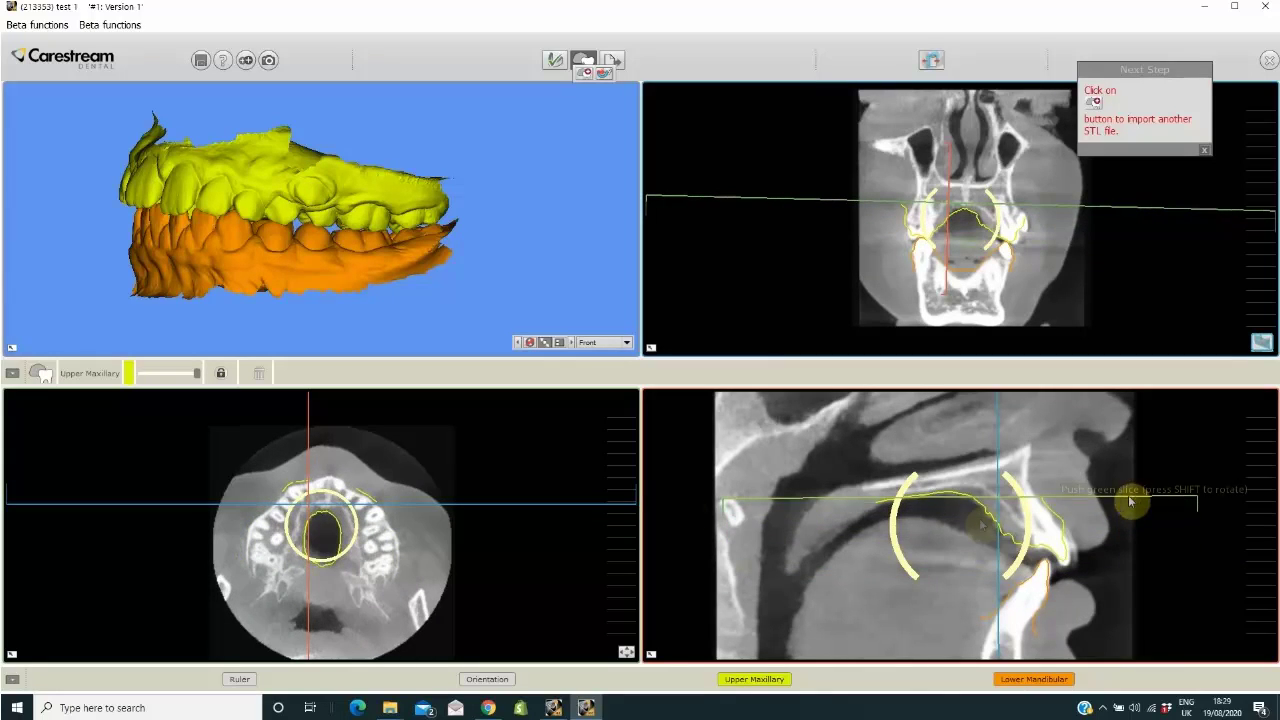
drag(306, 443, 386, 450)
drag(414, 506, 390, 522)
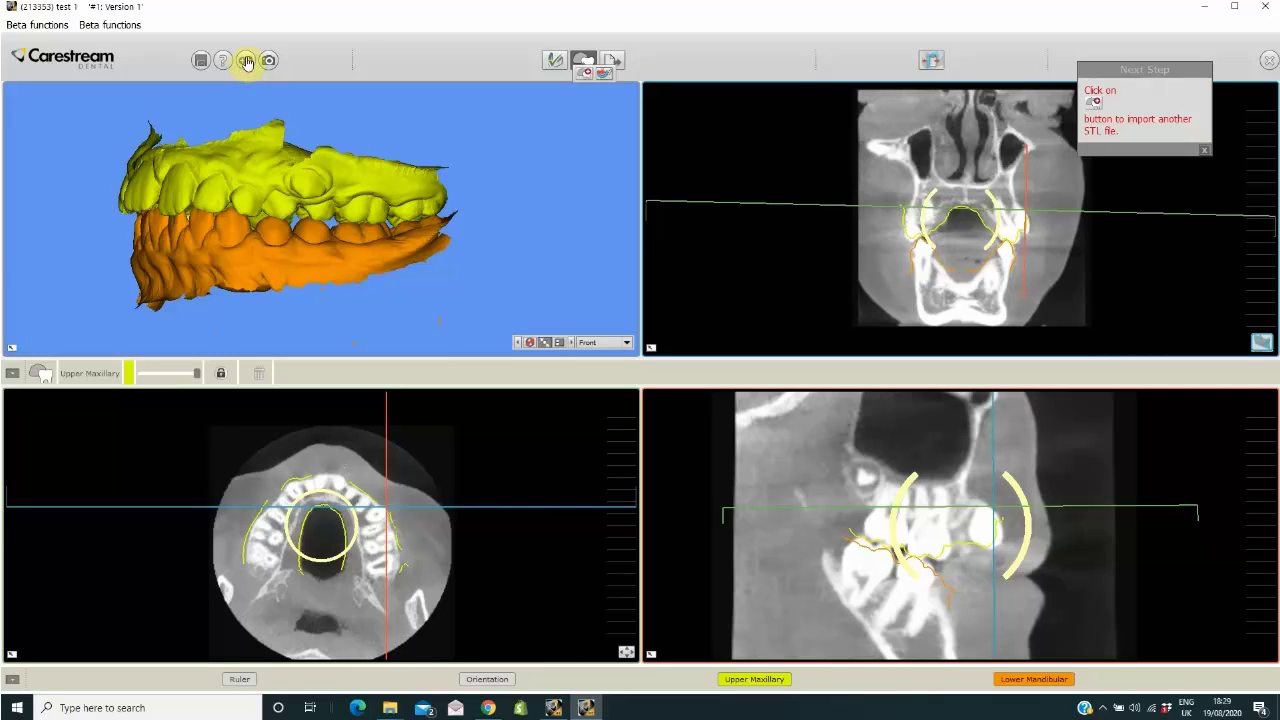
Step: Enable the blue, green and red slice planes in the 3D view via case settings
click(246, 63)
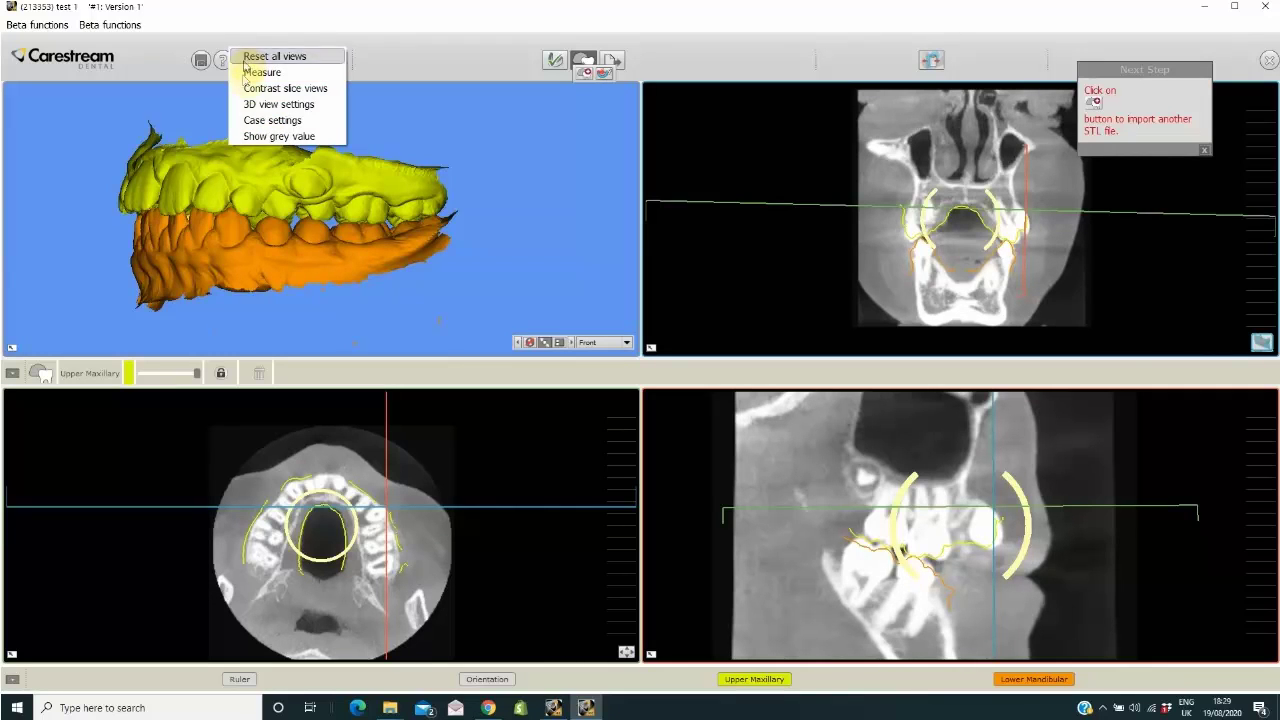
click(270, 120)
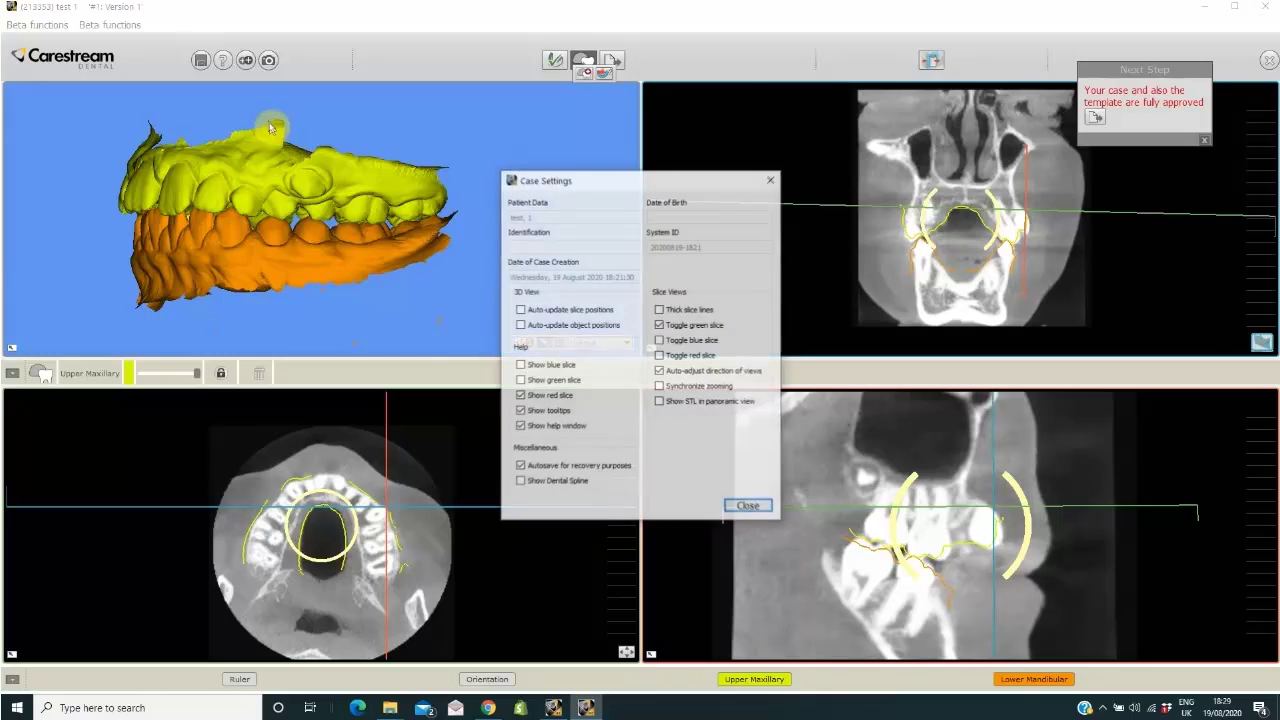
click(520, 365)
click(520, 380)
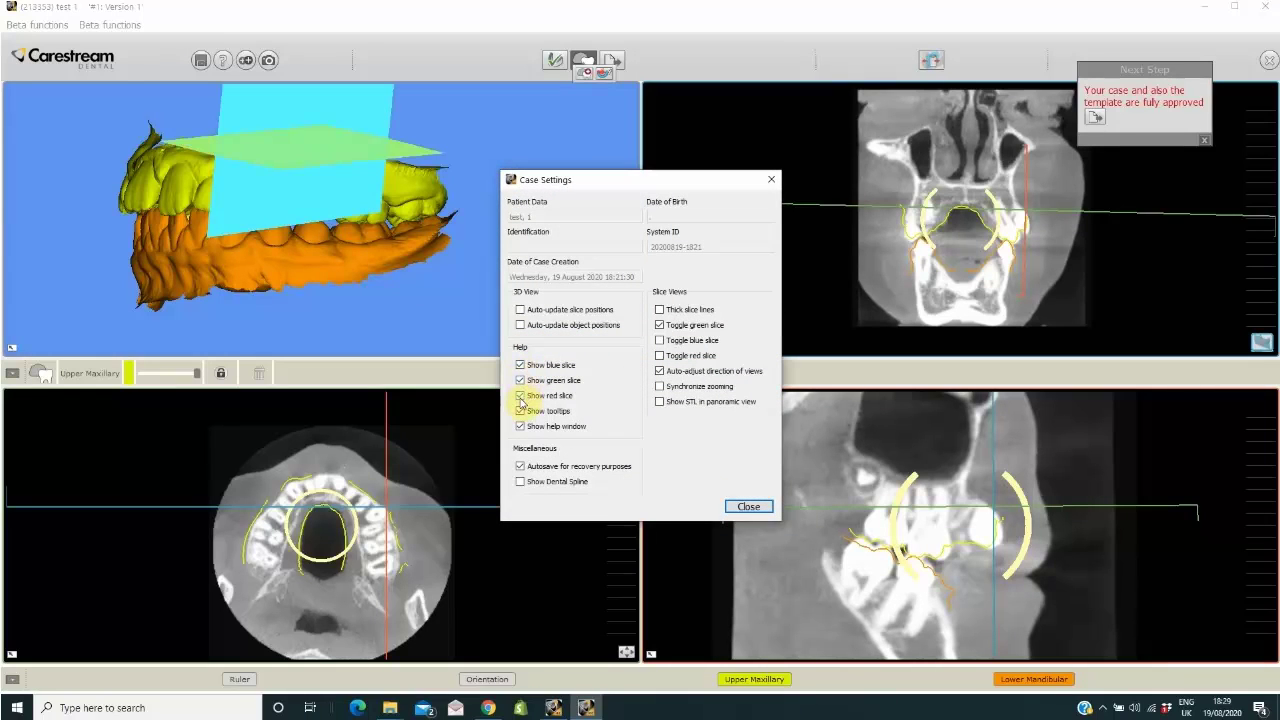
click(520, 396)
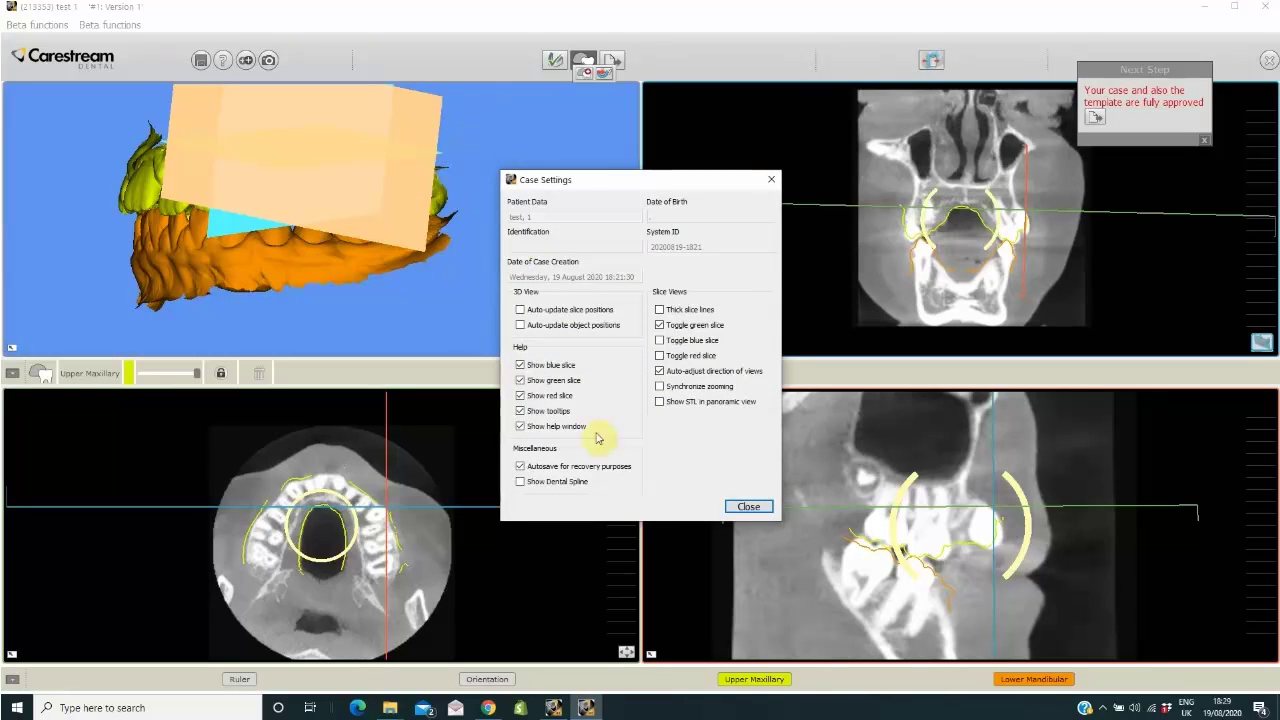
click(752, 511)
Step: Rotate the 3D models to a front view of both jaw scans
drag(507, 202, 417, 307)
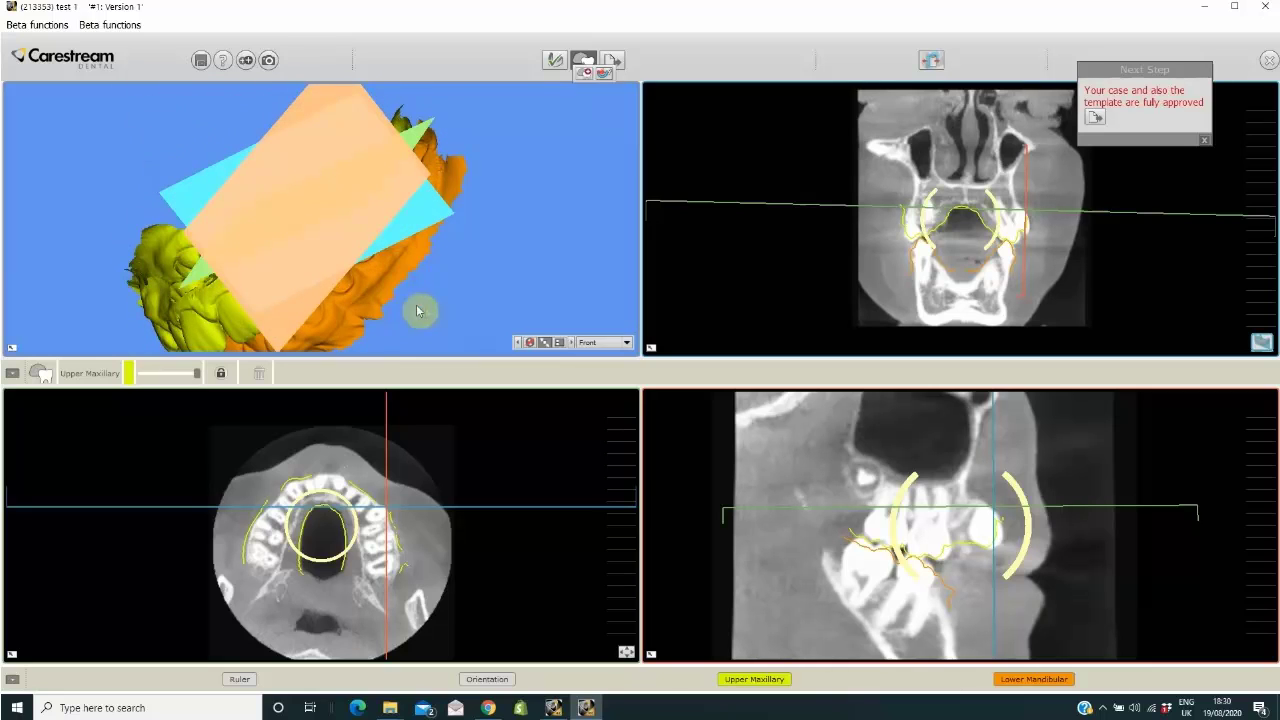
drag(493, 323, 287, 86)
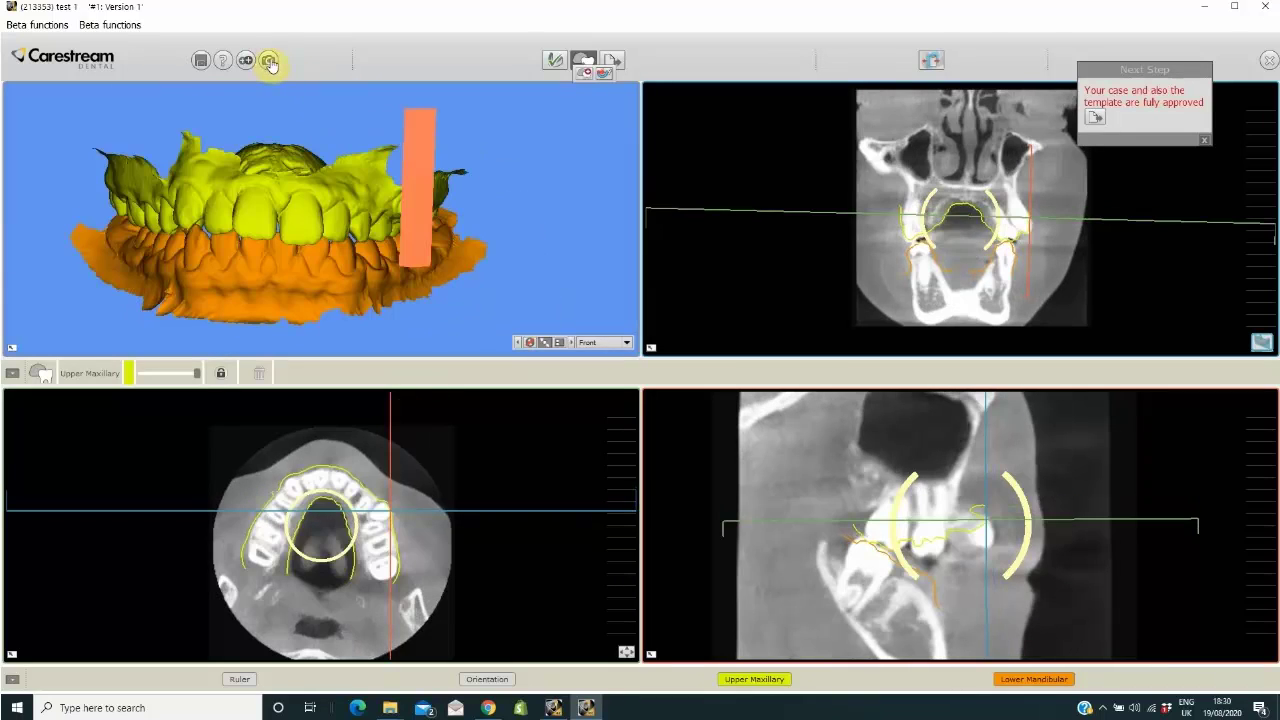
click(269, 62)
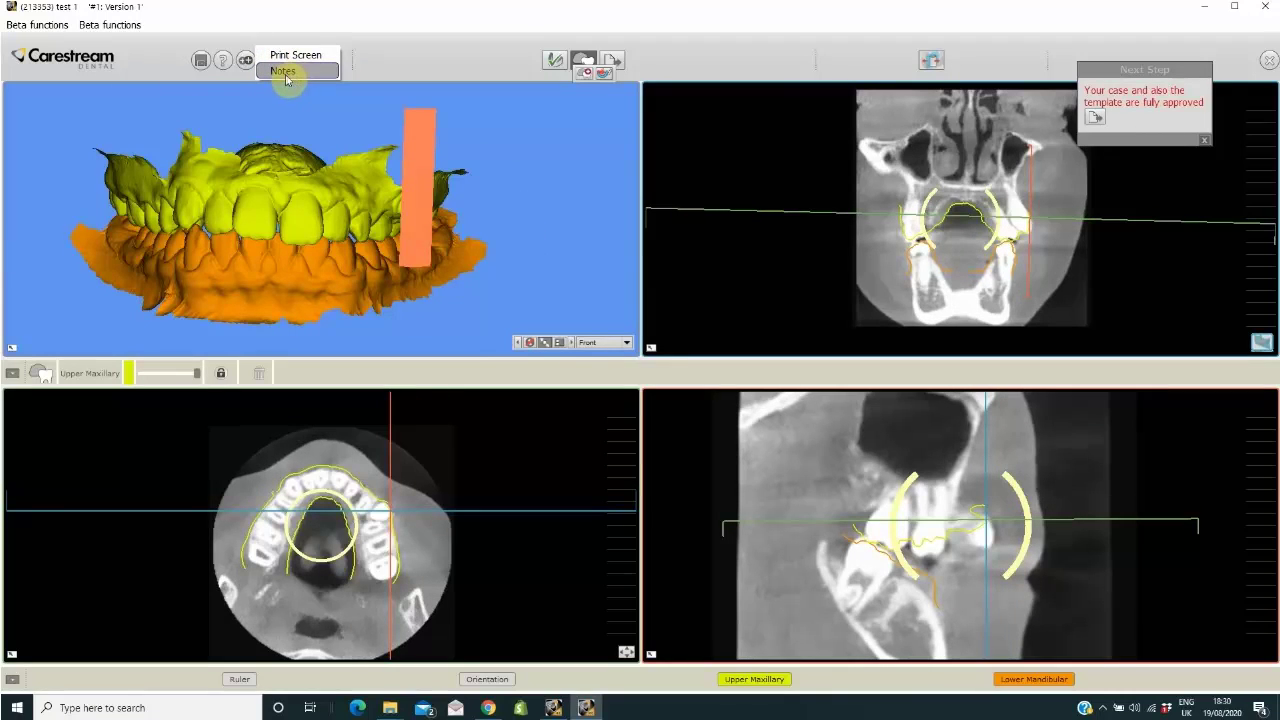
Step: Start a new center-point note with the keywords 'impacted or miss align canine'
click(284, 71)
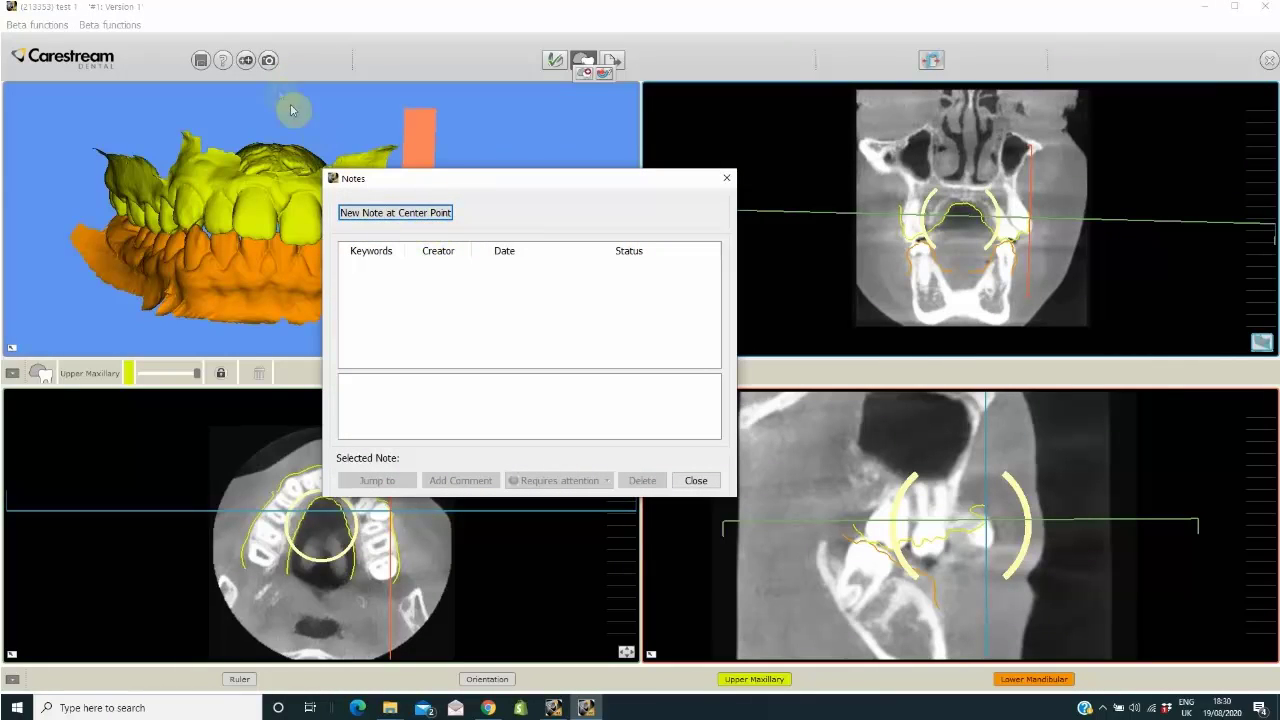
drag(455, 183, 509, 258)
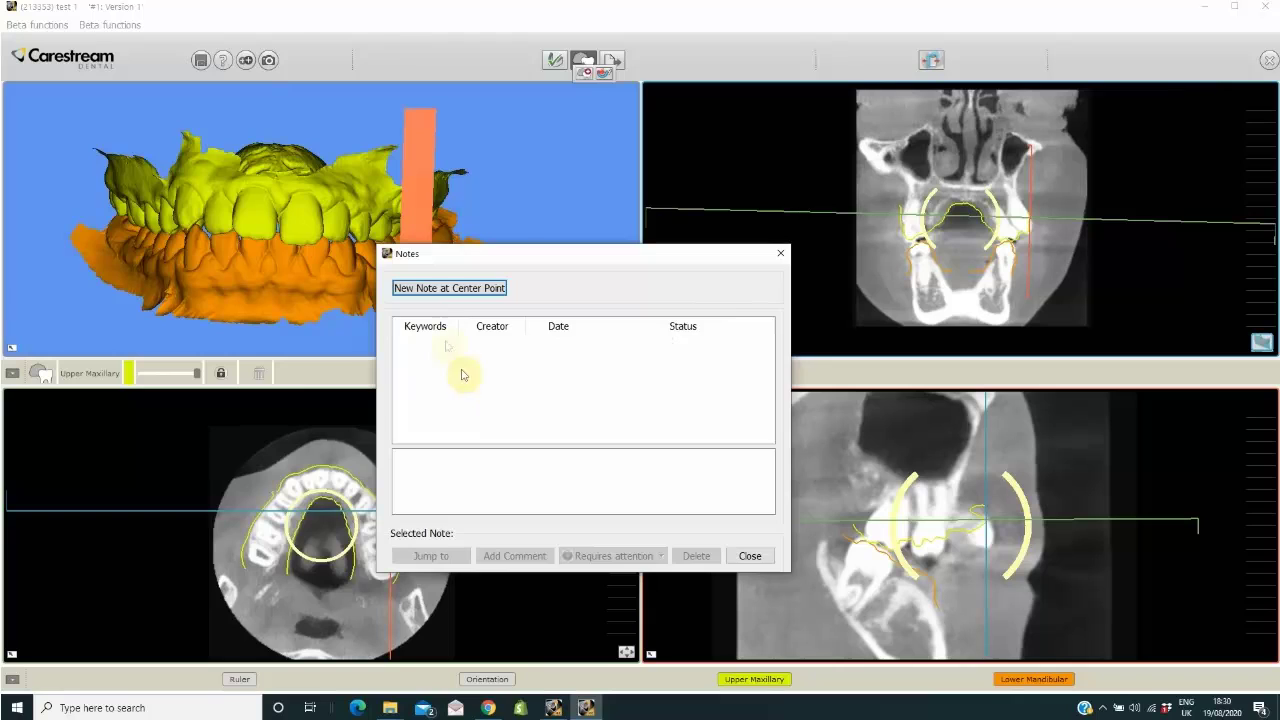
click(434, 289)
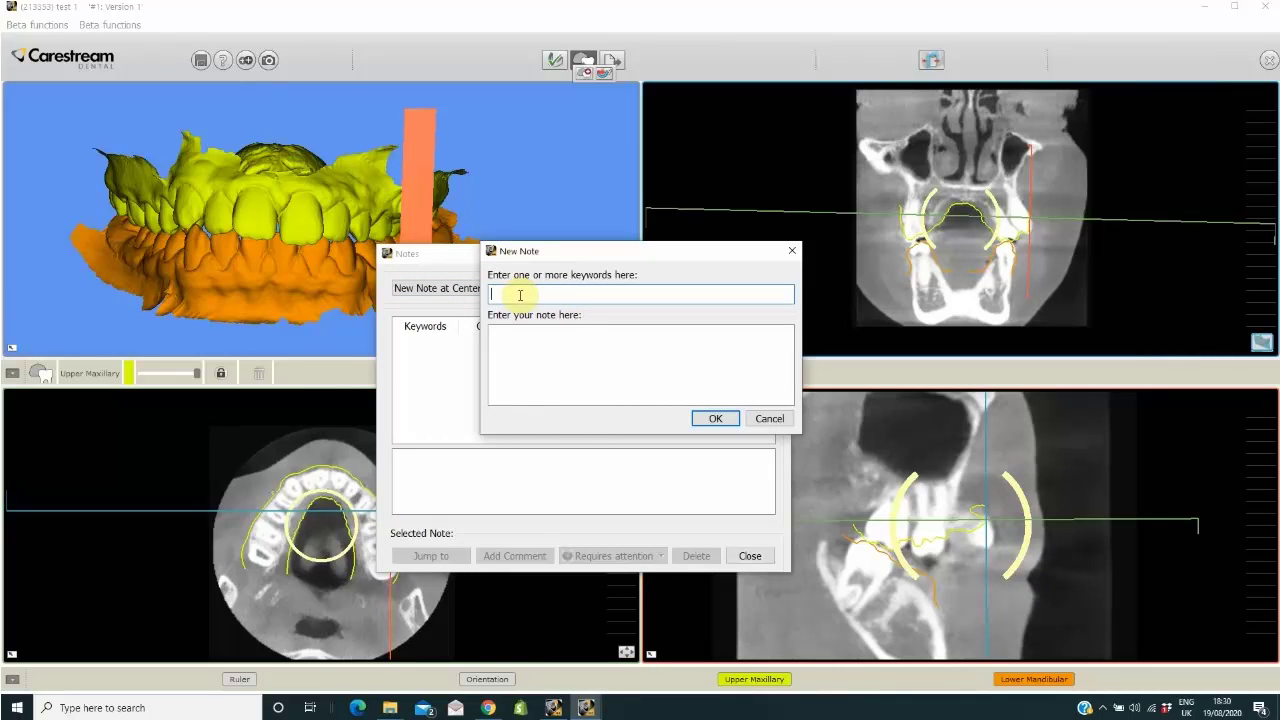
text(impacted)
text(or miss align canine)
Step: Enter the note text 'Please advise on how to align or extract', save it, and lower the axial slice
click(548, 338)
text(Please advise on how t)
text(o align)
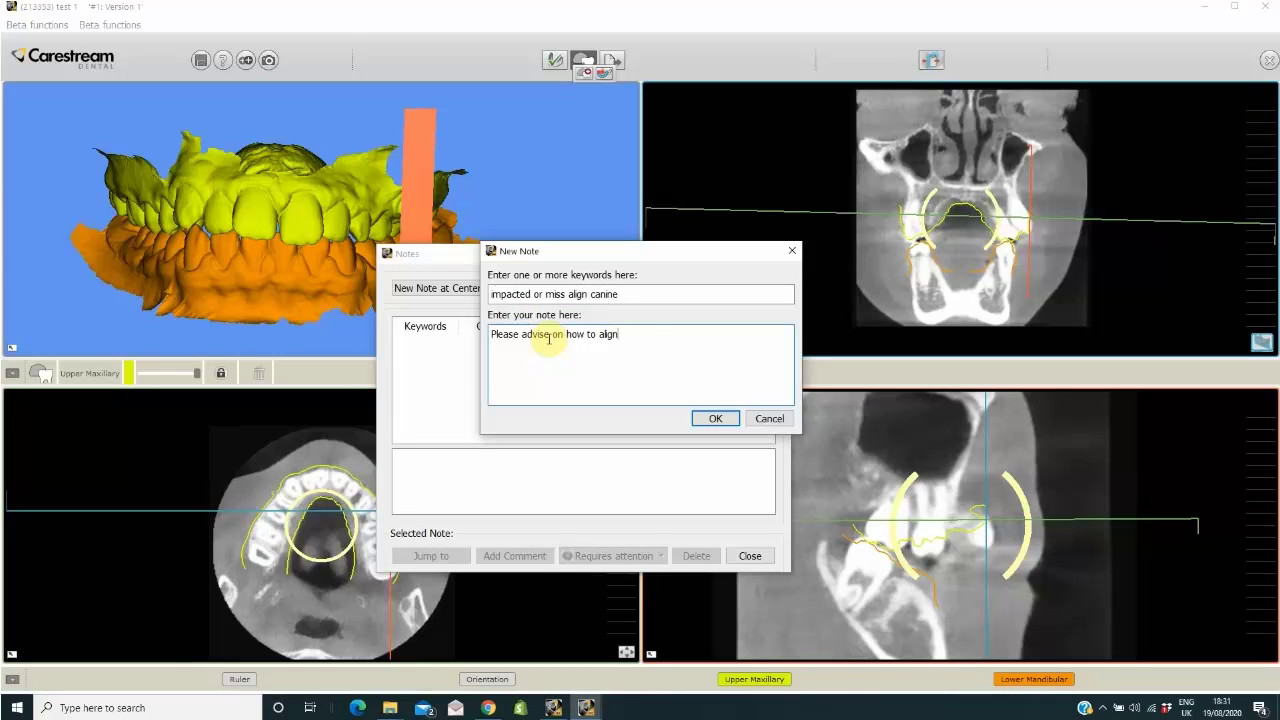
text( or extract)
click(714, 419)
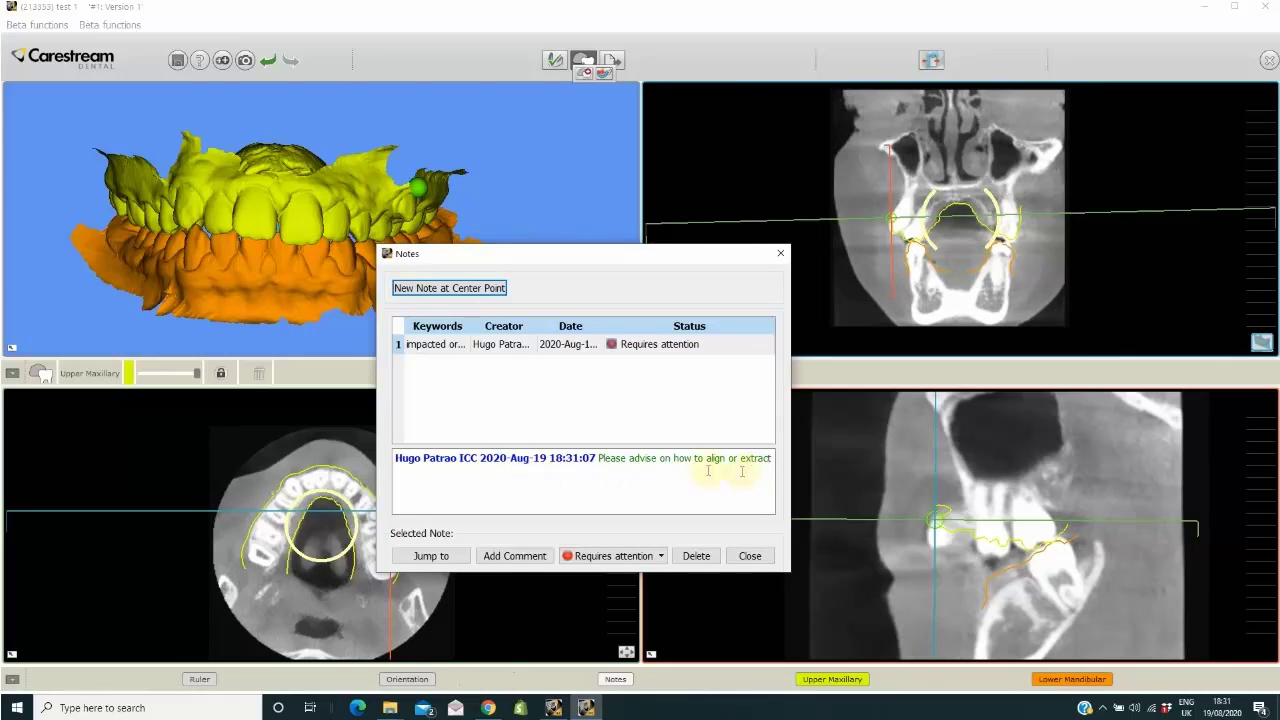
click(782, 259)
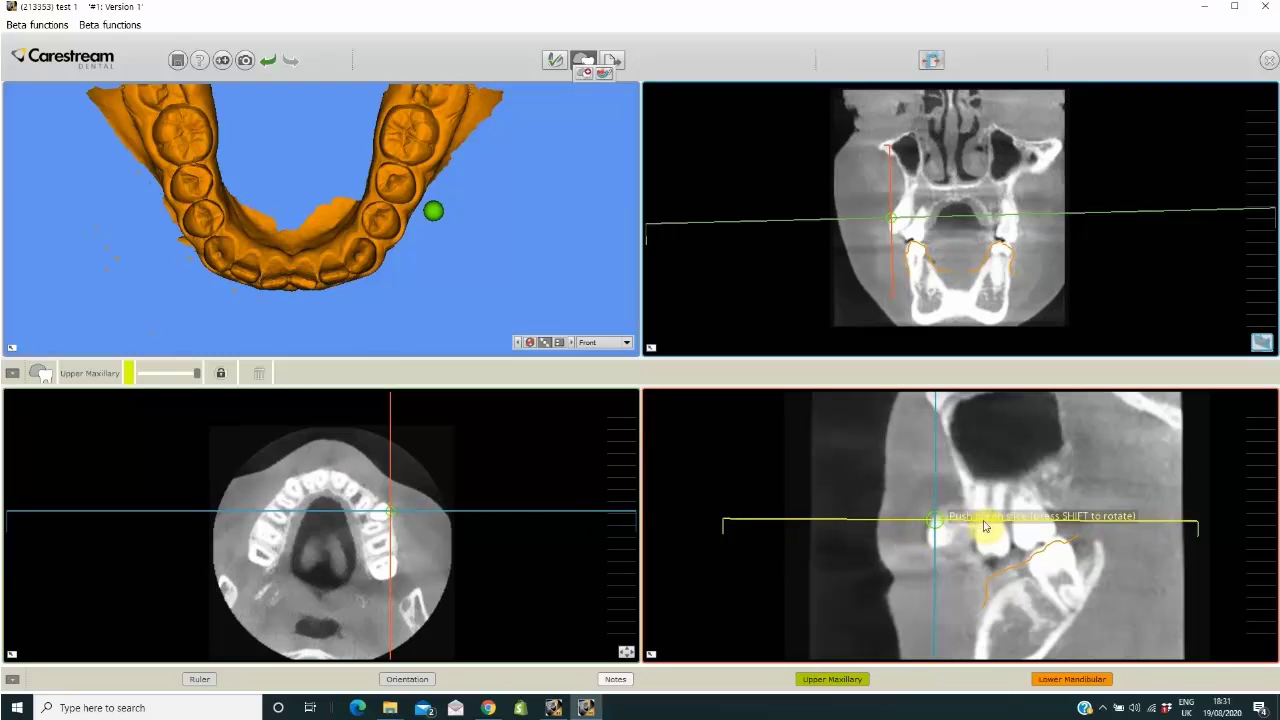
drag(986, 522, 982, 574)
Step: Move the sagittal and coronal slices to the lower incisors and start a new center-point note
drag(391, 457, 330, 462)
drag(429, 523, 434, 477)
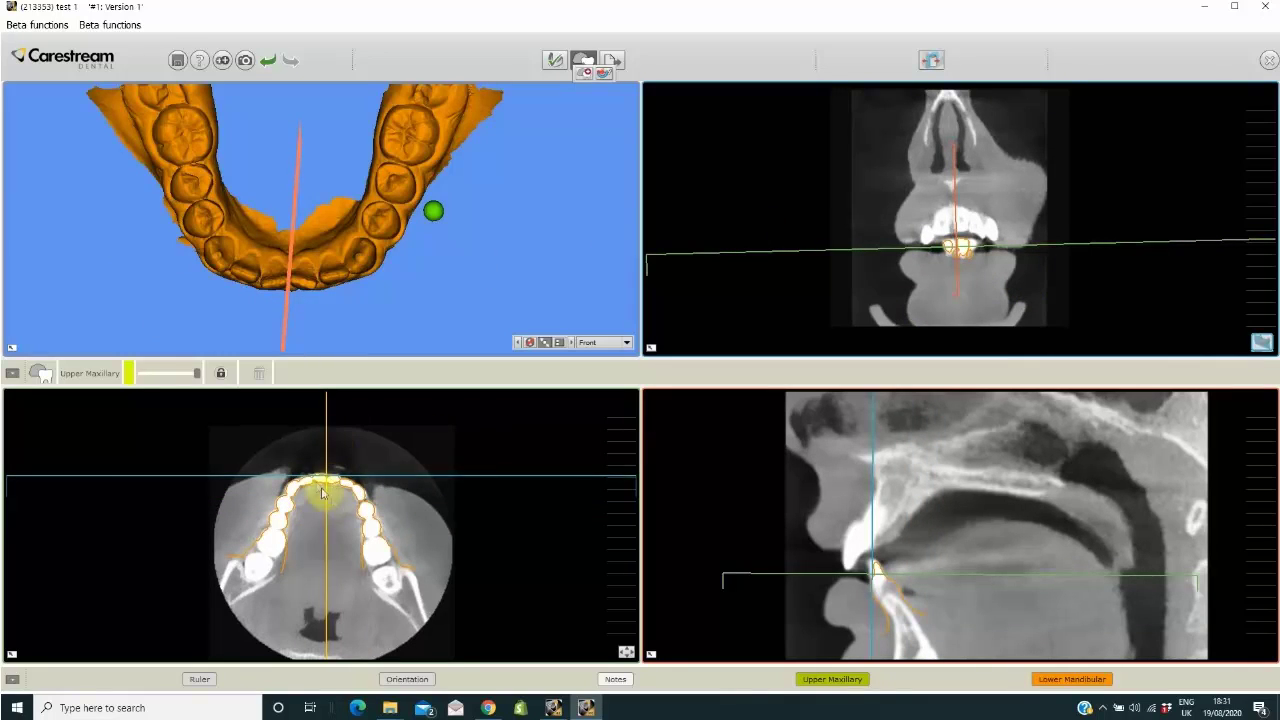
click(249, 64)
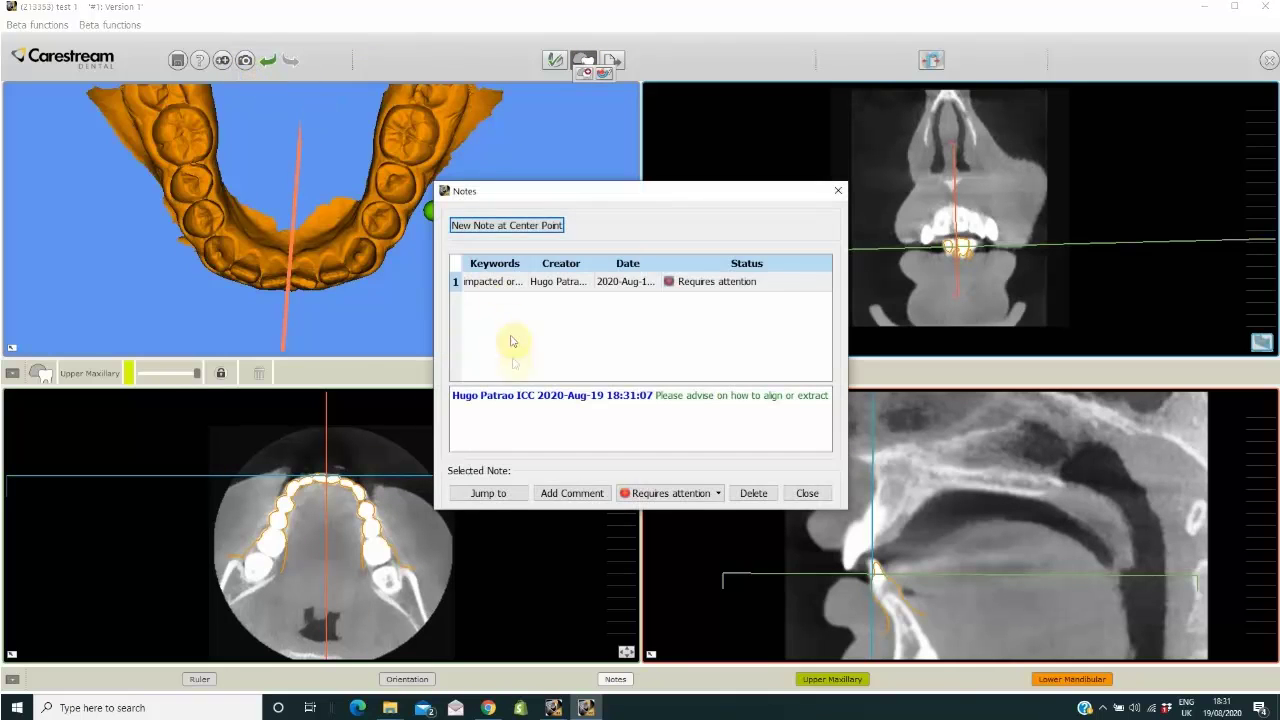
click(510, 227)
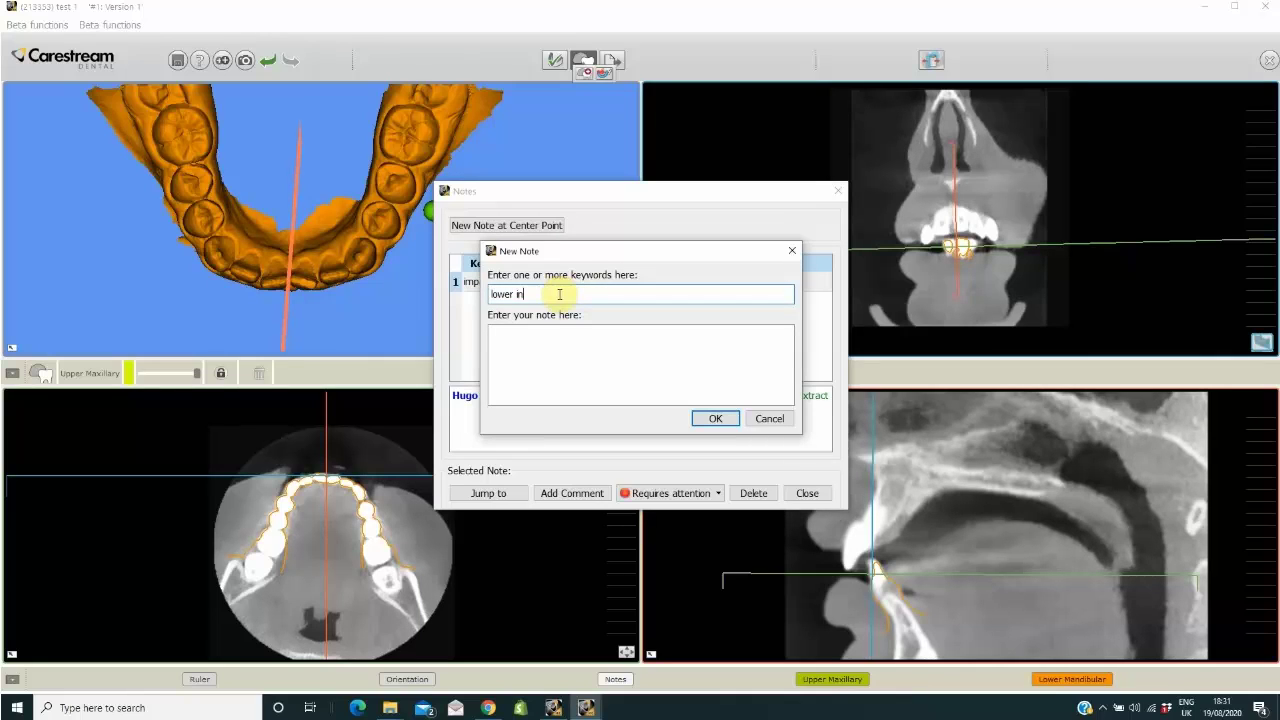
Step: Save the 'lower incisers' note reading 'Please advise on the amount of IPR' and jump to it
text(cisers)
click(533, 340)
text(Please advise on the amount of IPR)
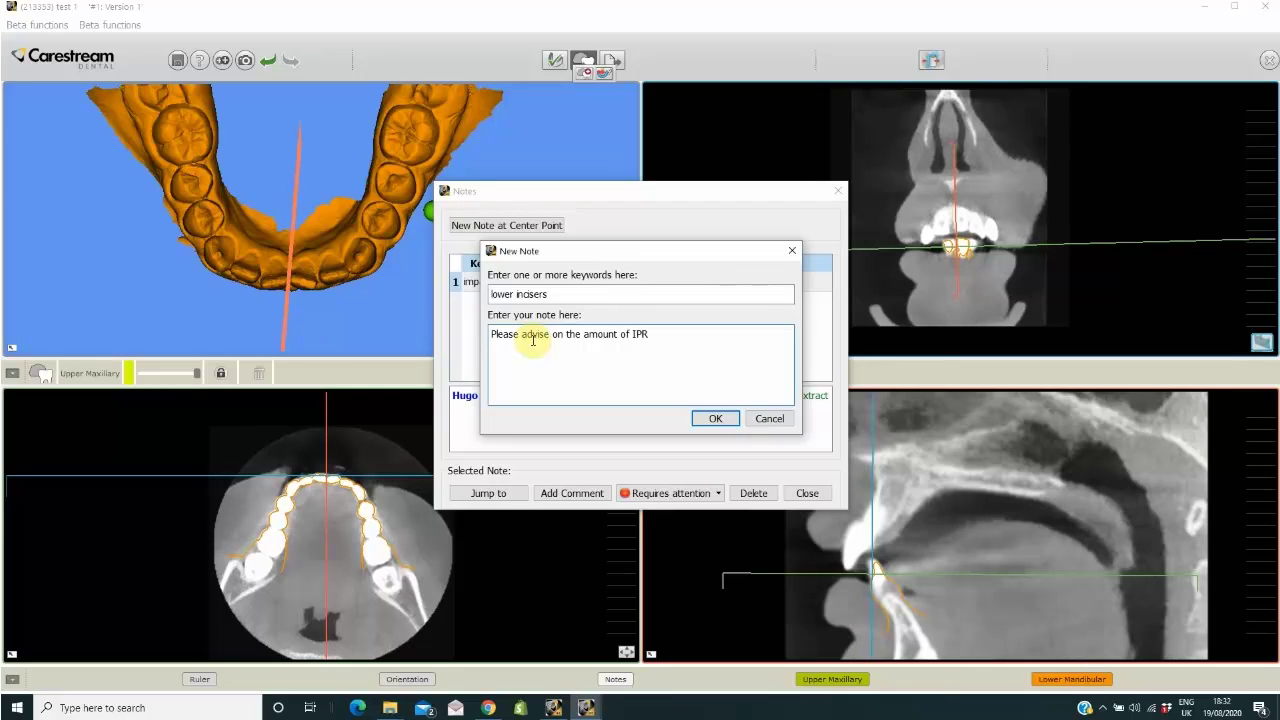
click(722, 420)
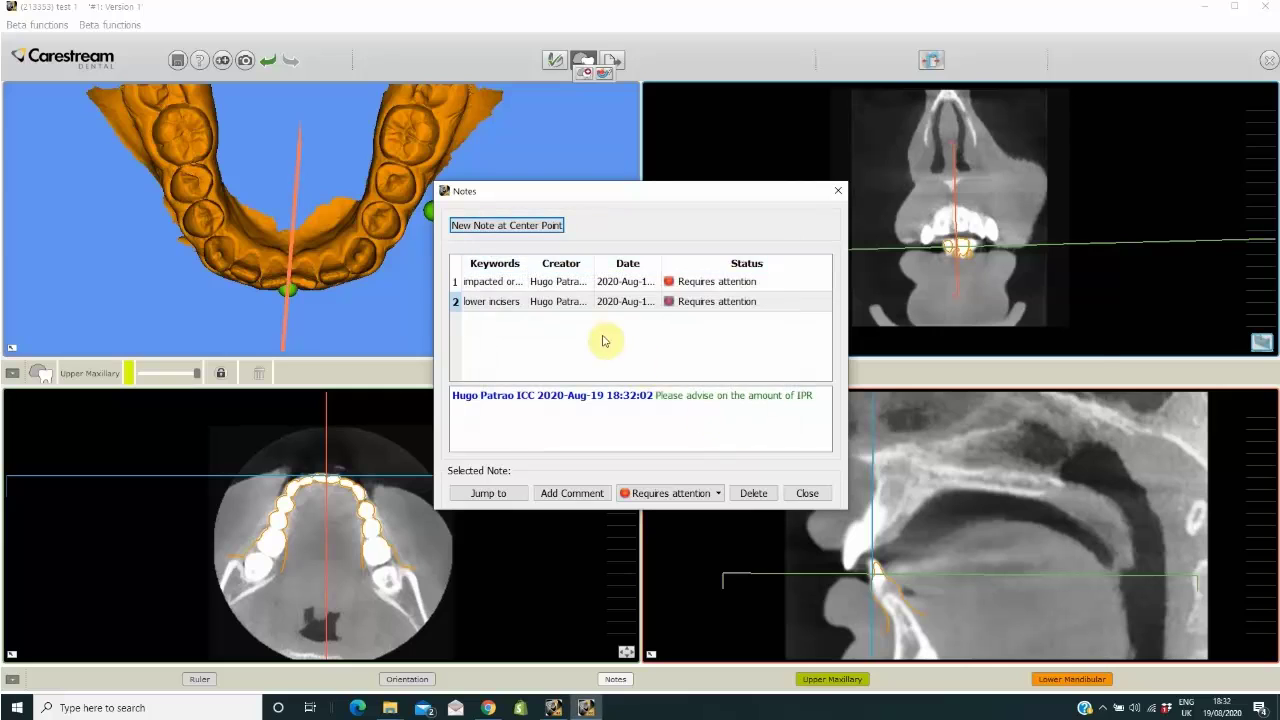
click(492, 300)
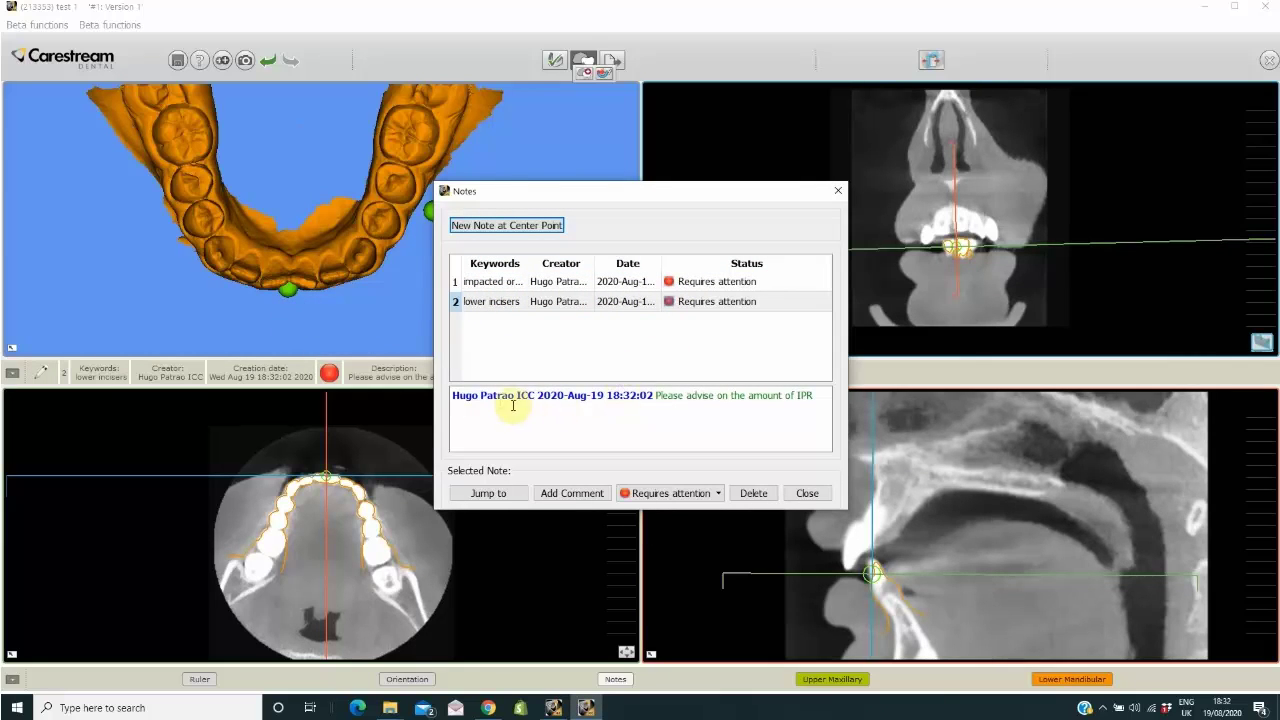
Step: Add the comment 'just my opinion' to the canine note
click(545, 281)
click(555, 301)
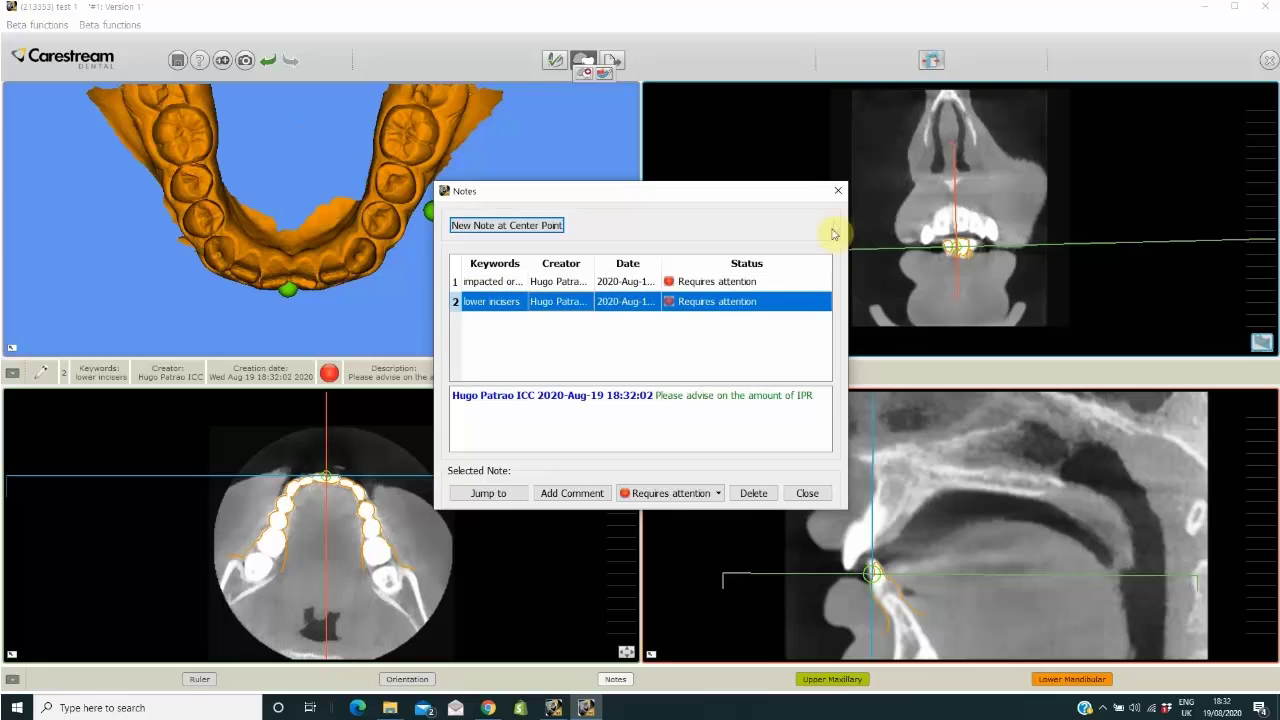
click(838, 190)
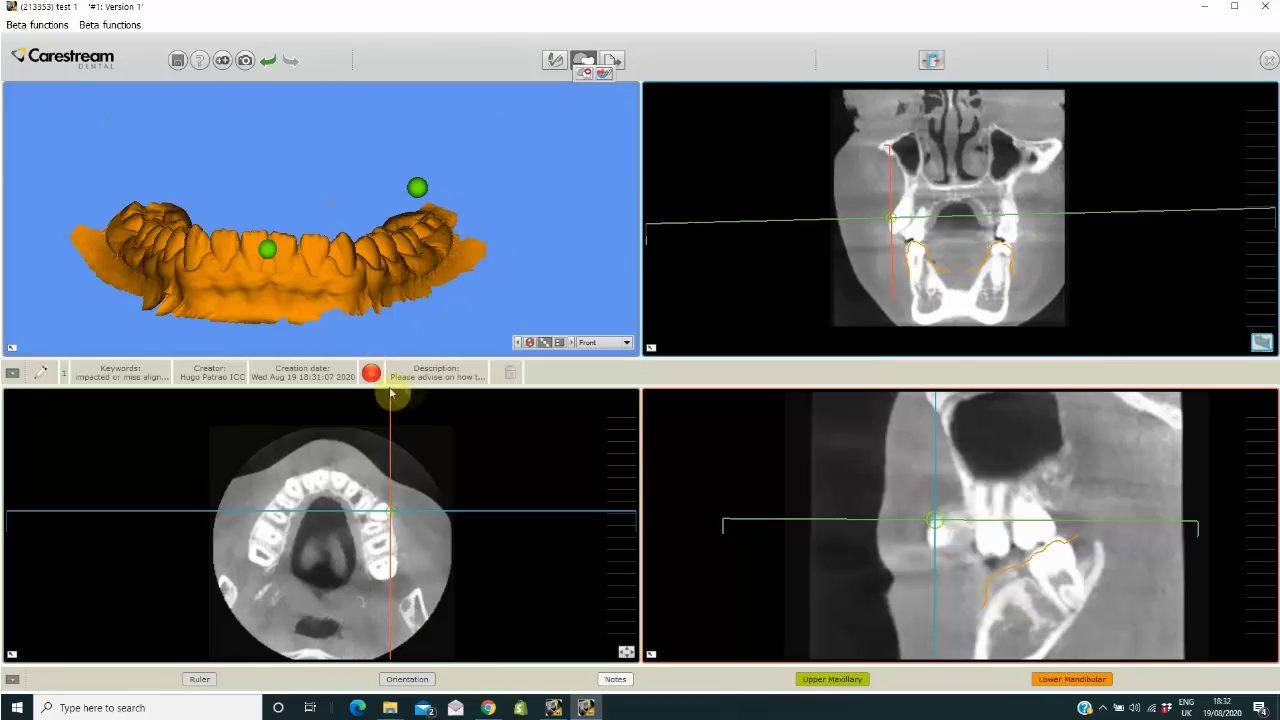
click(446, 378)
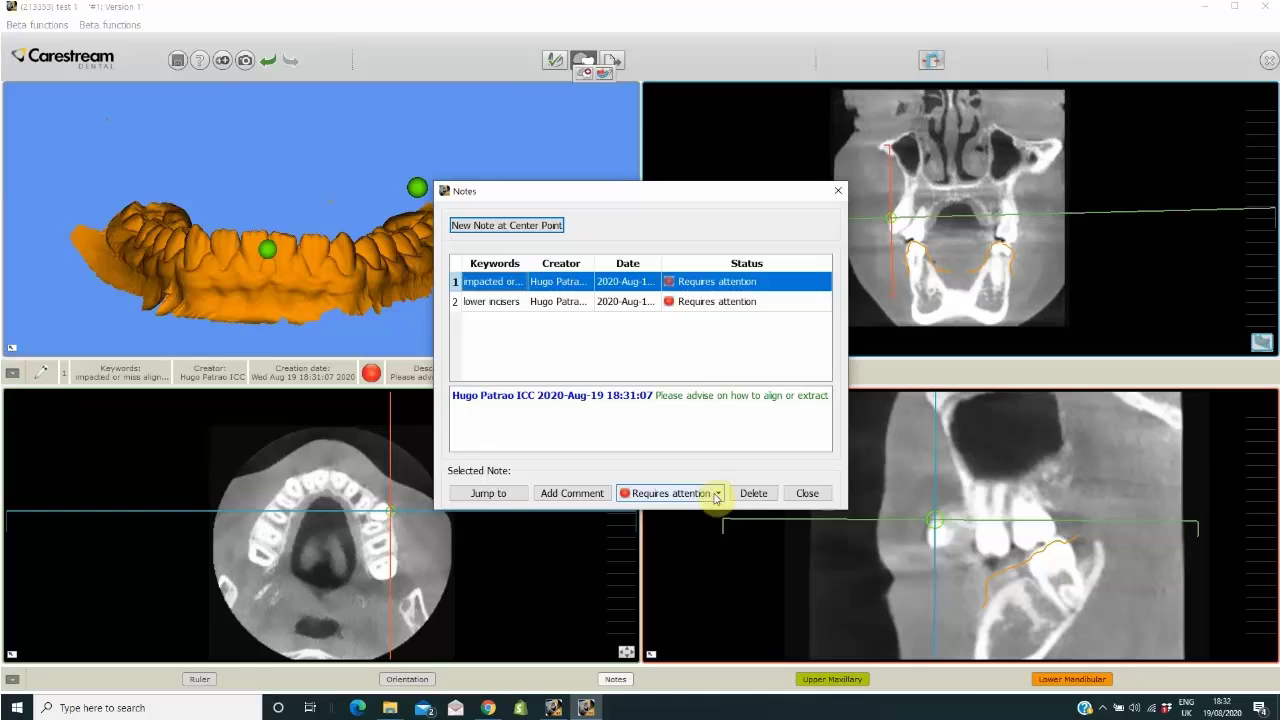
click(574, 495)
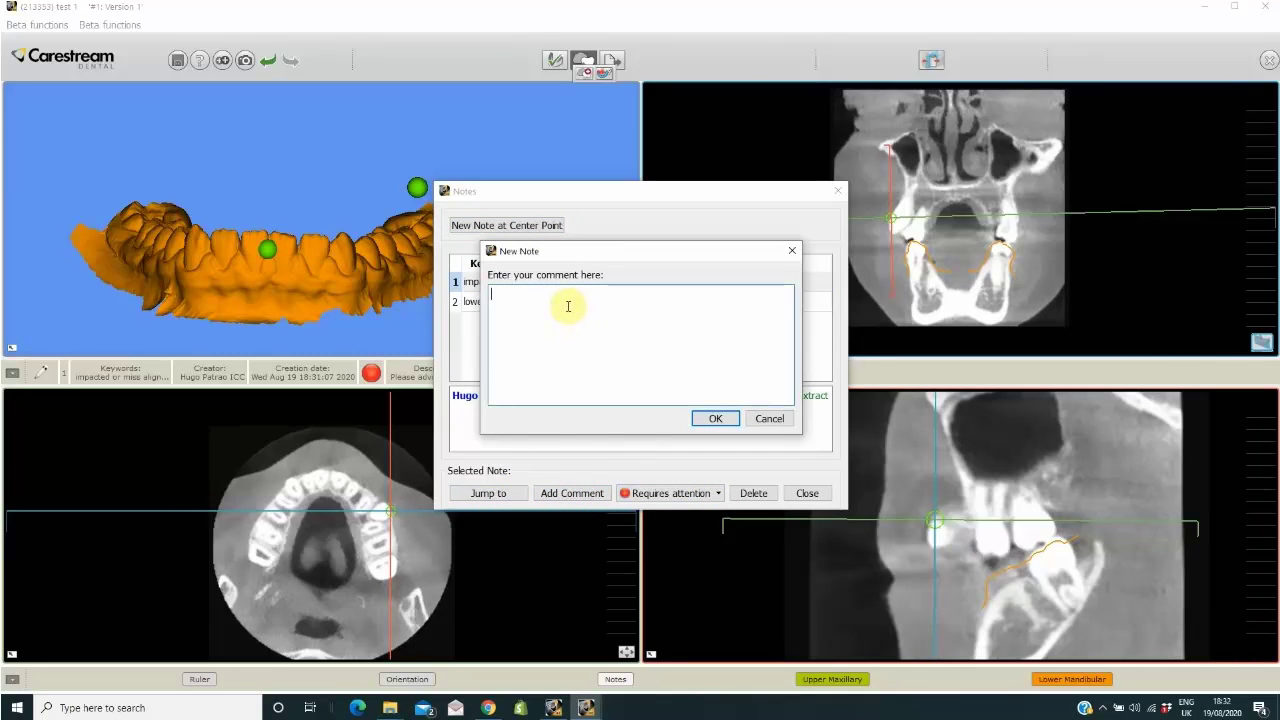
text(just my opinion)
click(715, 418)
Step: Set the canine note's status to Solved, close the notes list, and show the upper jaw scan
click(662, 493)
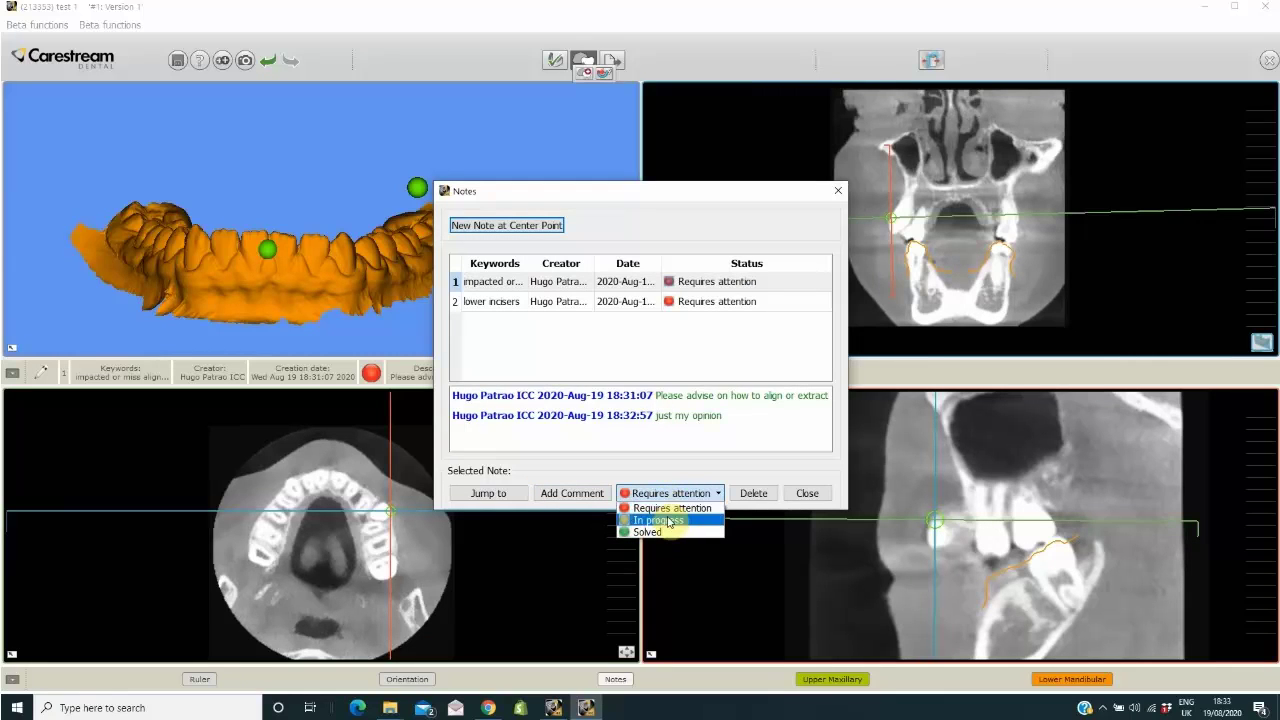
click(669, 521)
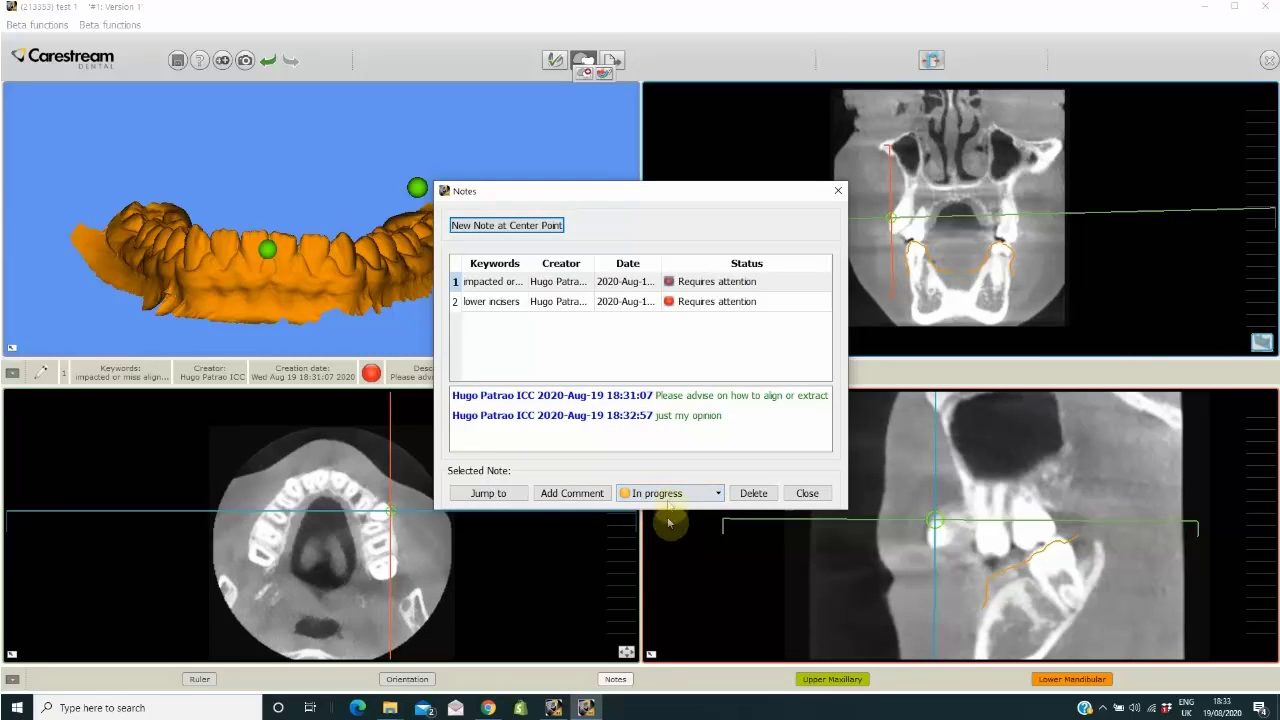
click(668, 495)
click(660, 532)
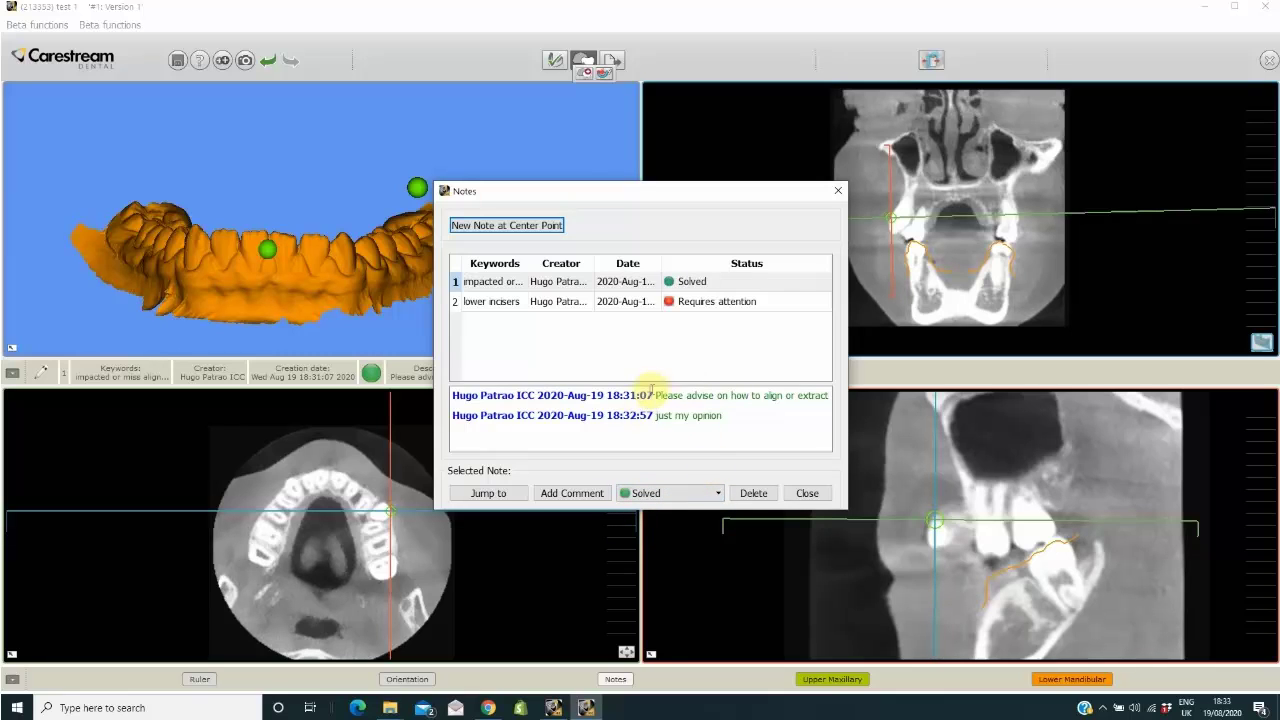
click(838, 190)
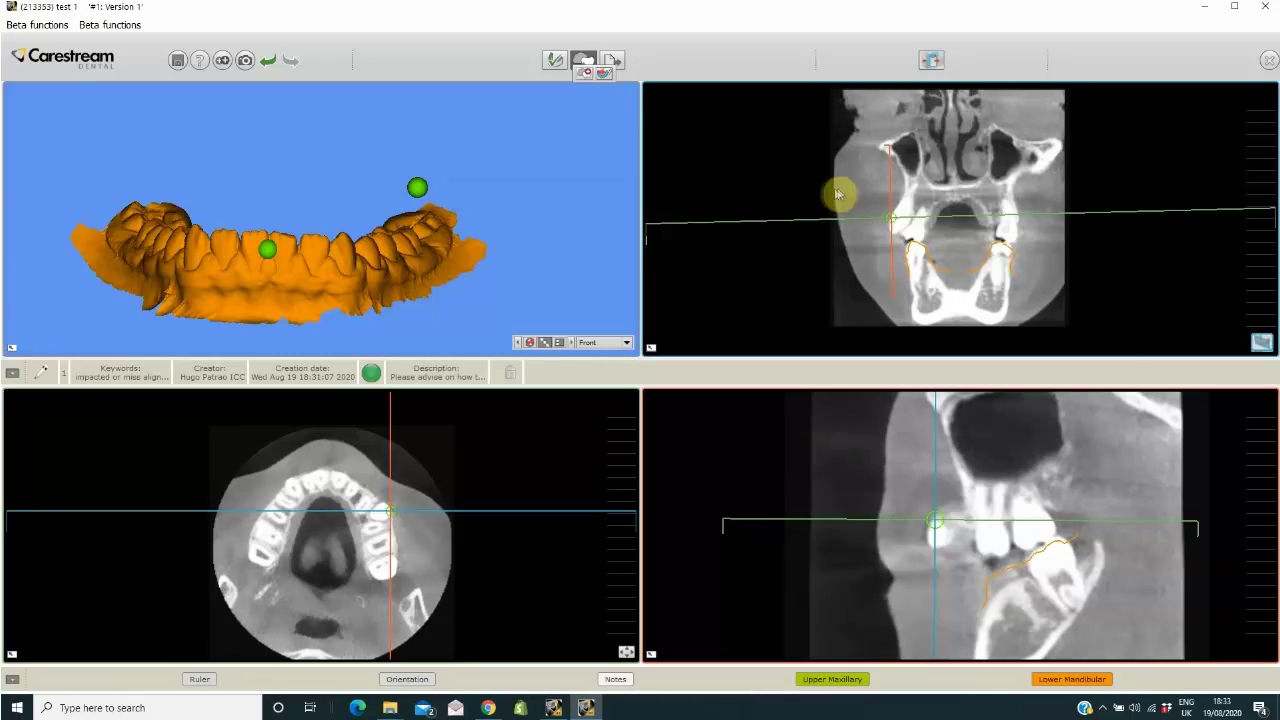
click(848, 680)
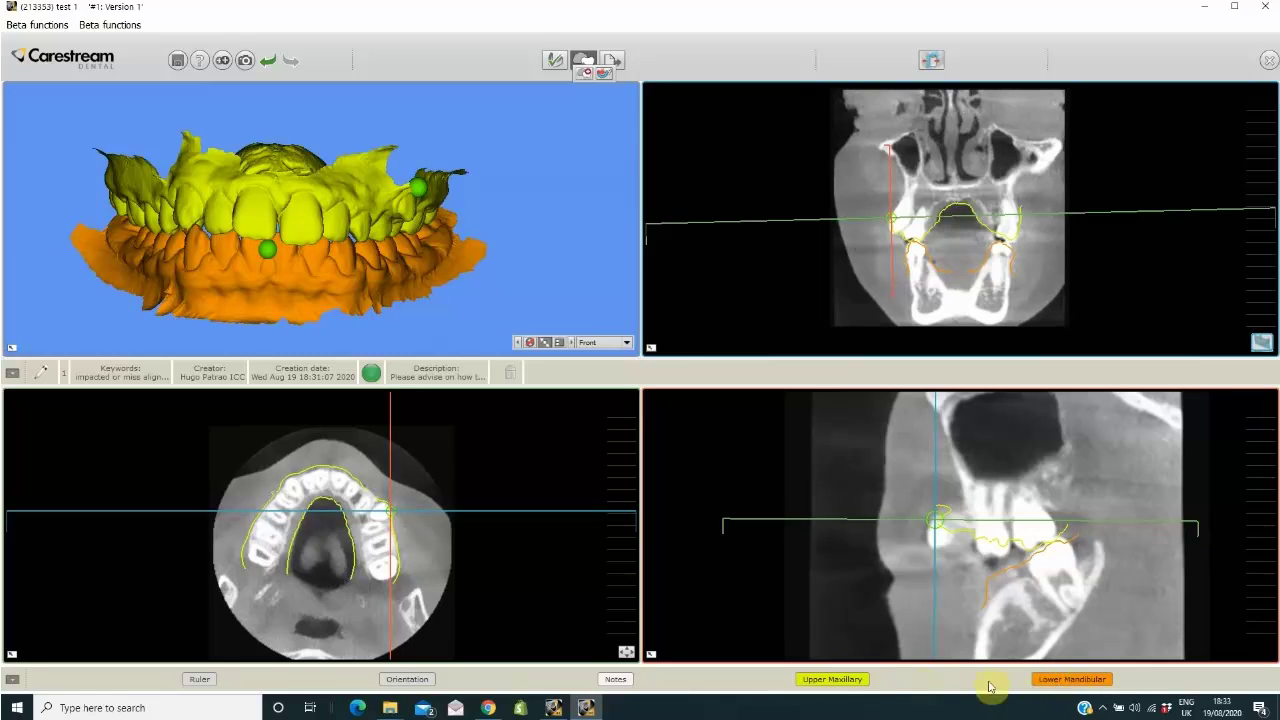
Step: Toggle the Upper Maxillary and Lower Mandibular scans off and back on
click(813, 683)
click(815, 684)
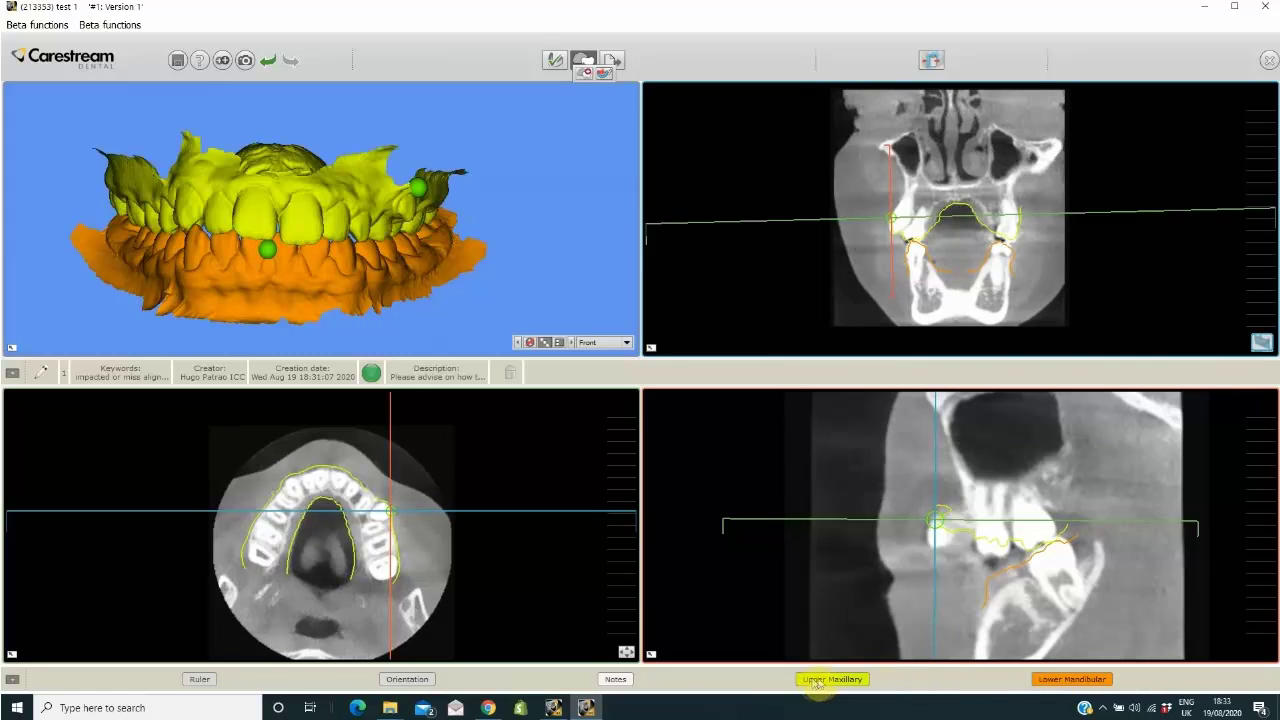
click(1092, 682)
click(1088, 682)
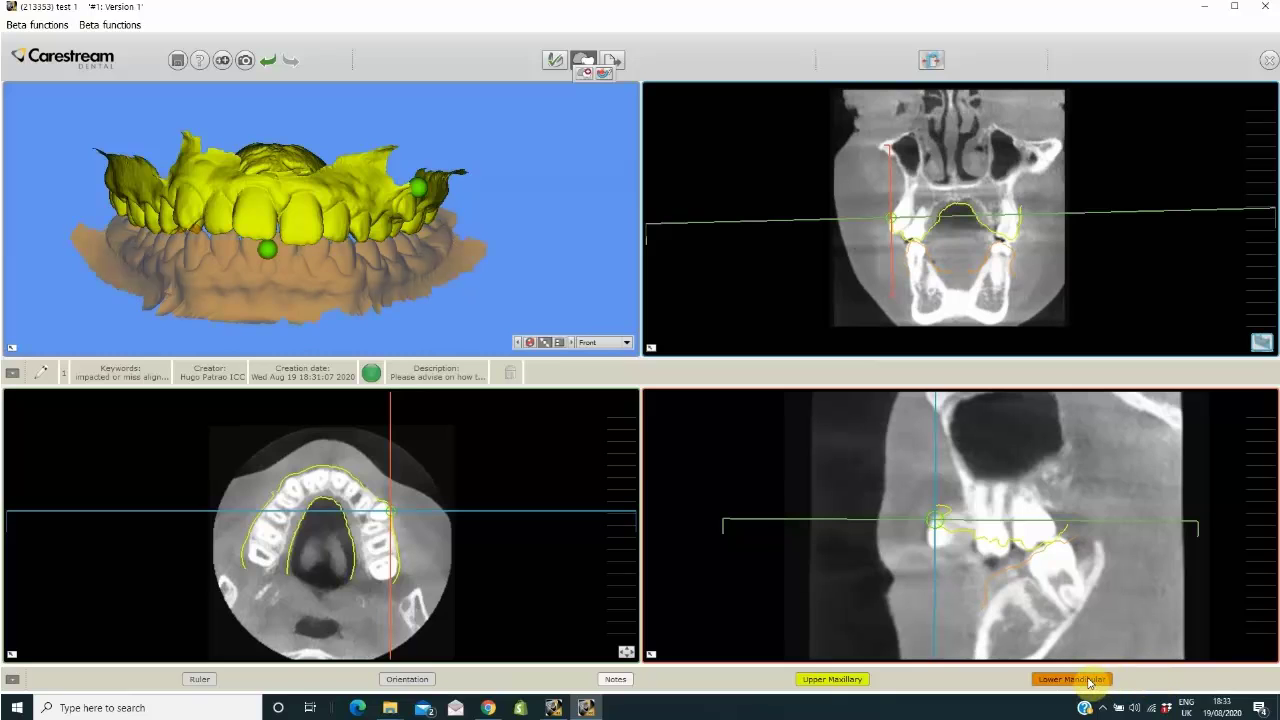
Step: Render the CBCT bone volume with skull detail around the scans and orbit the 3D view
click(531, 343)
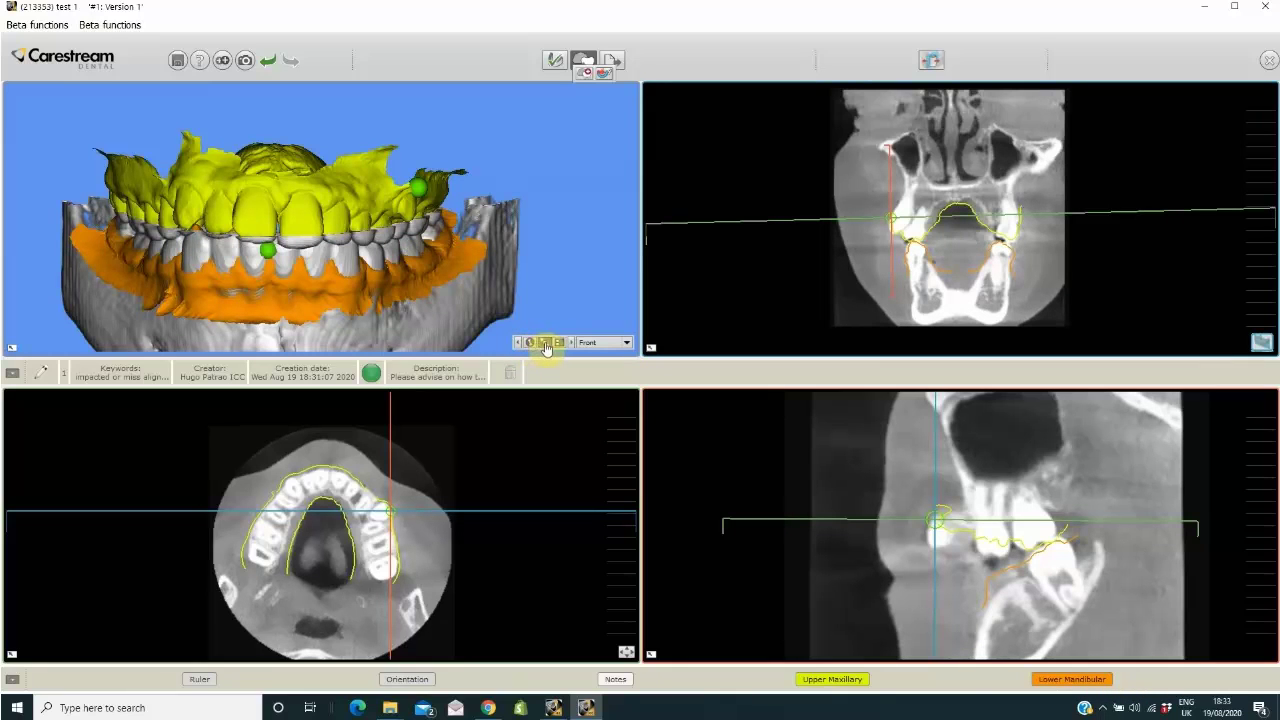
click(544, 342)
drag(563, 240, 440, 236)
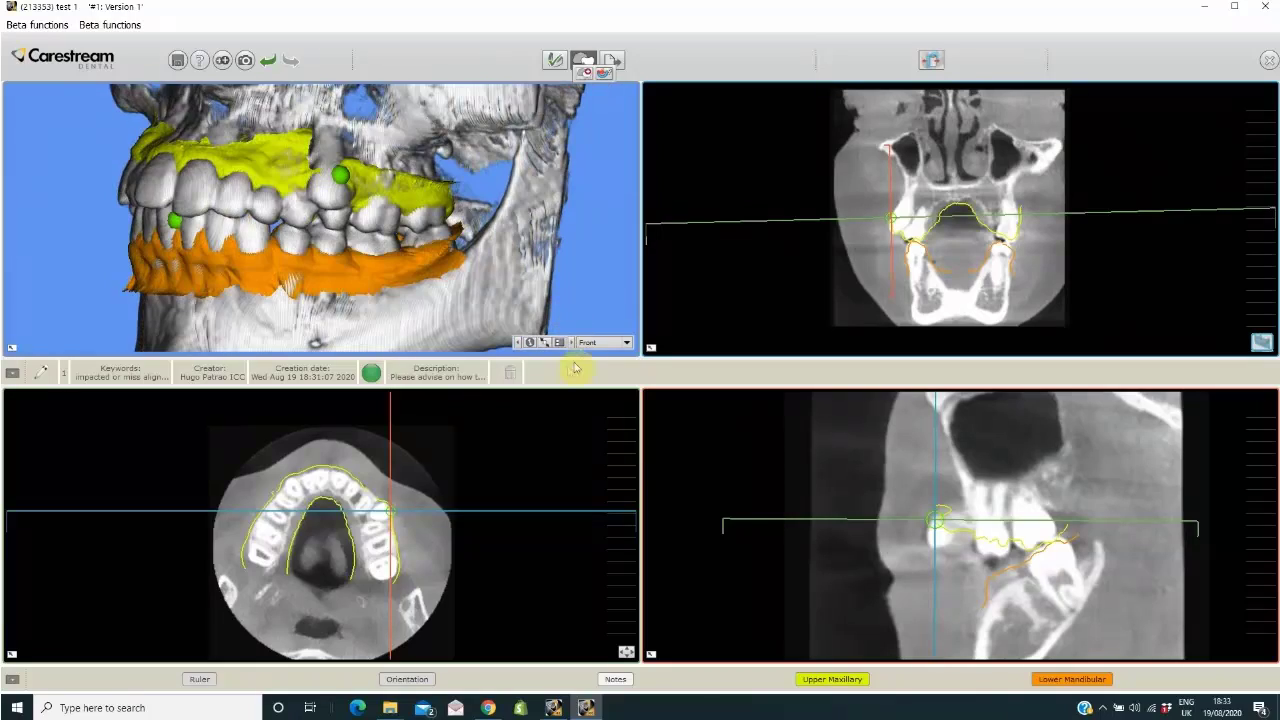
click(544, 343)
click(544, 343)
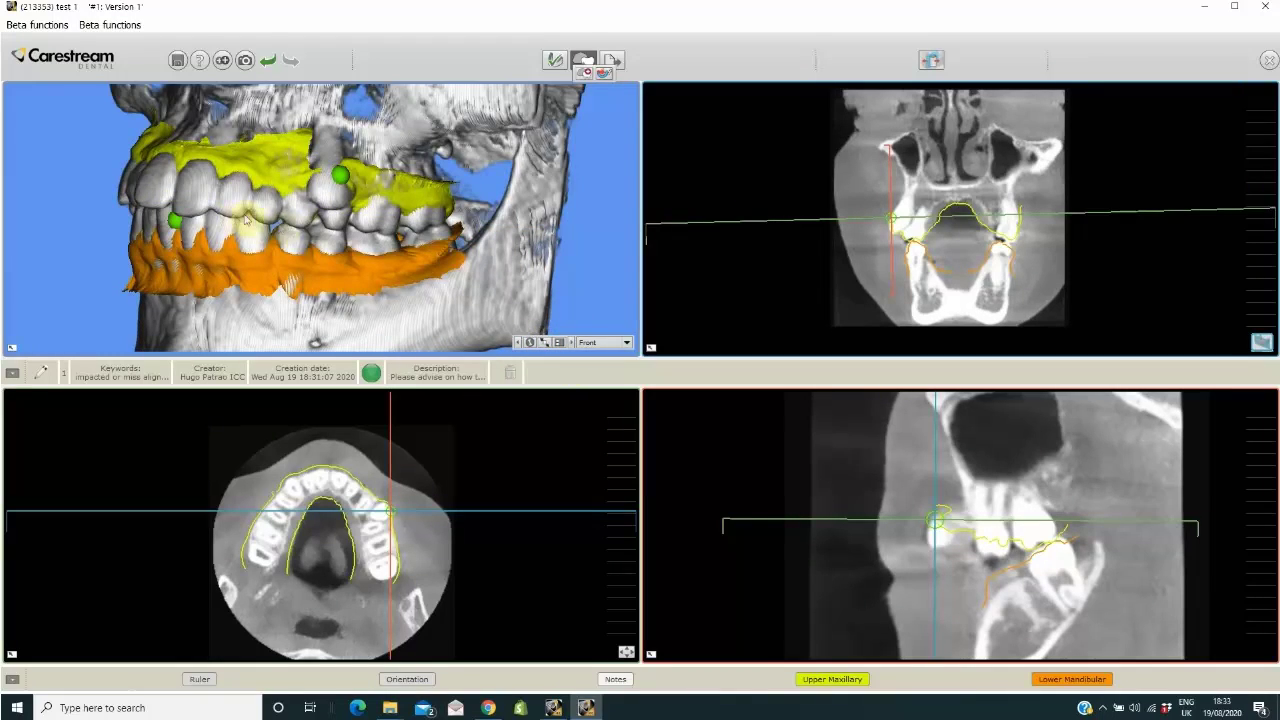
drag(251, 230, 430, 258)
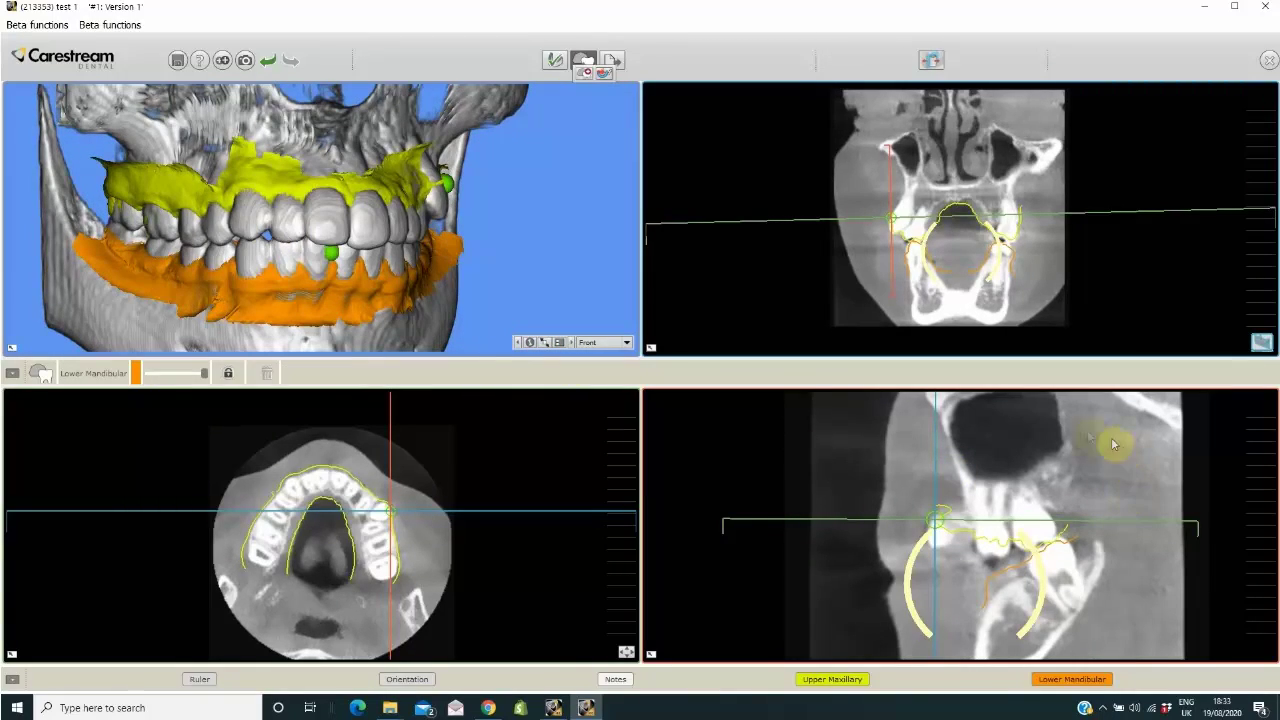